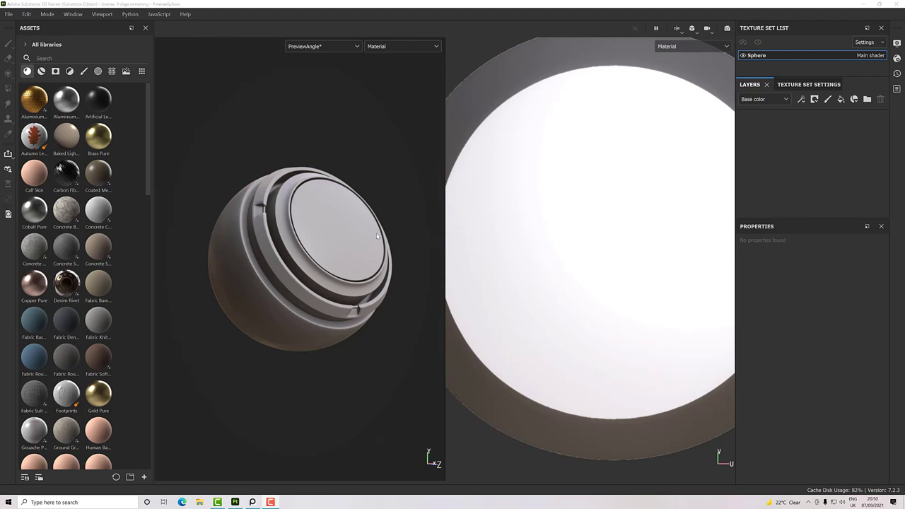
Reopen the PreviewSphere.spp sample project, discarding unsaved changes
click(9, 14)
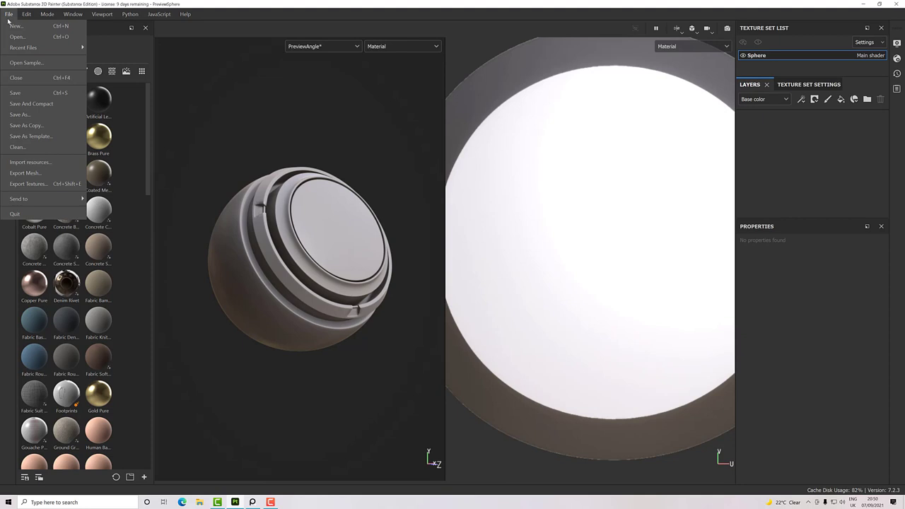
click(27, 61)
click(421, 264)
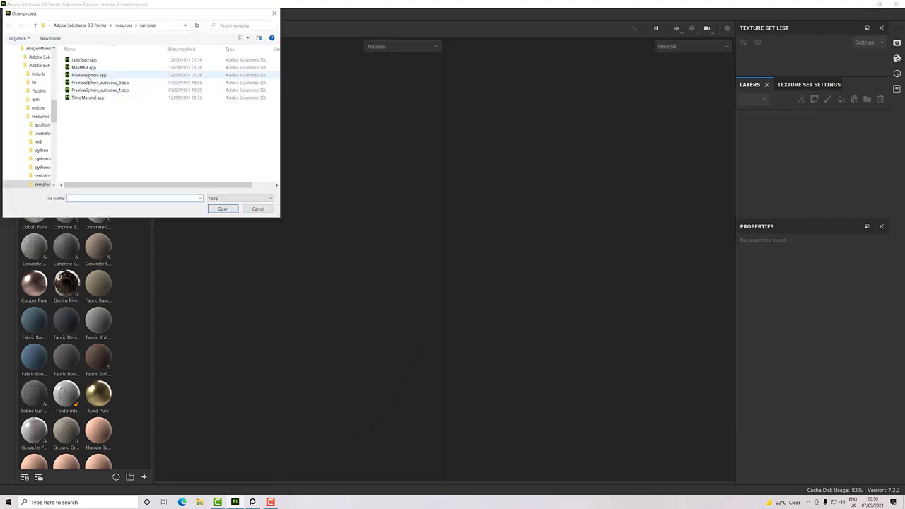
double_click(88, 80)
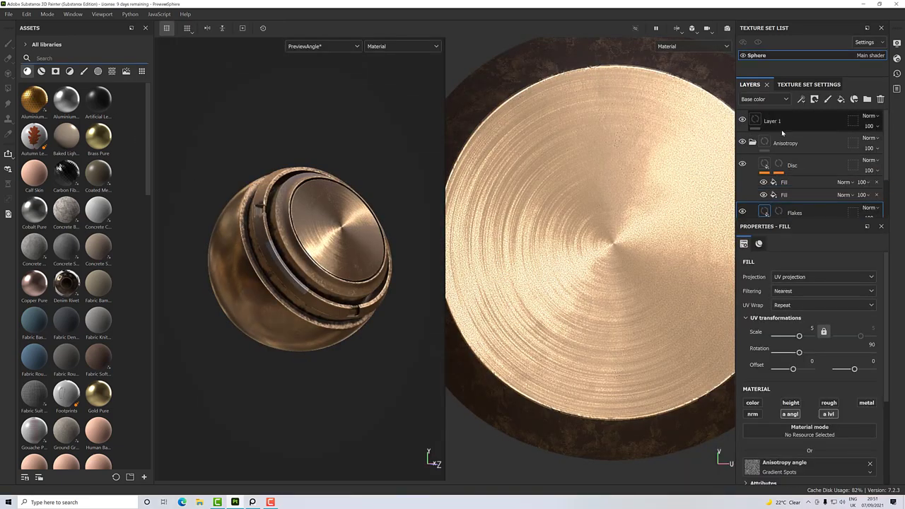
Delete all three preset layers so a plain white sphere remains
click(782, 128)
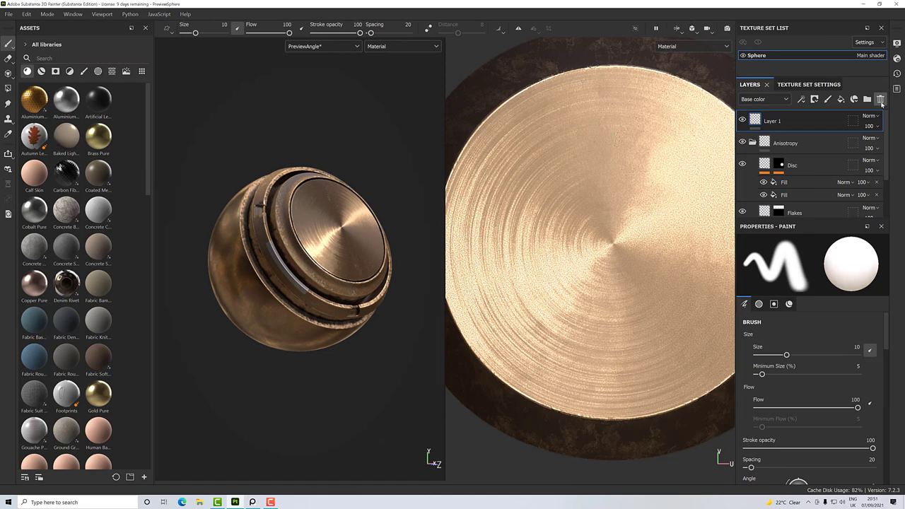
click(880, 100)
click(880, 100)
click(880, 100)
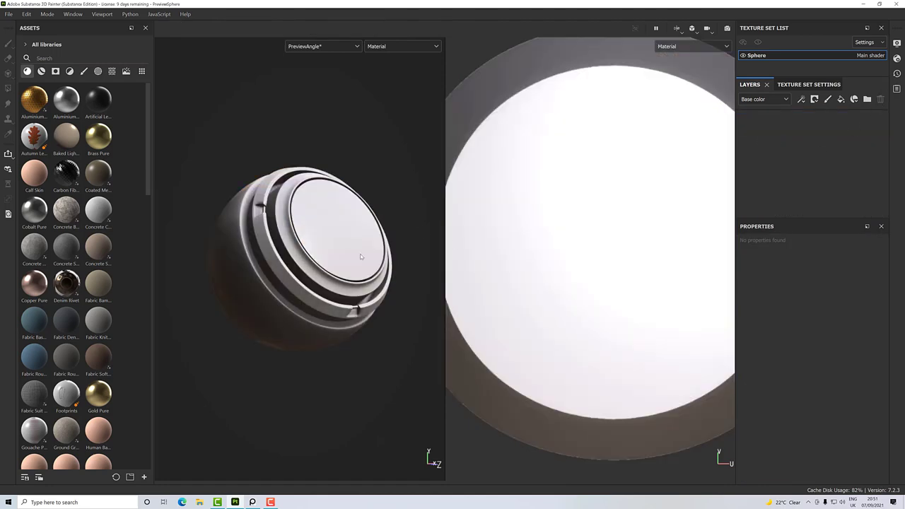
Add two fill layers named Metal (lower) and Paint (upper)
click(841, 101)
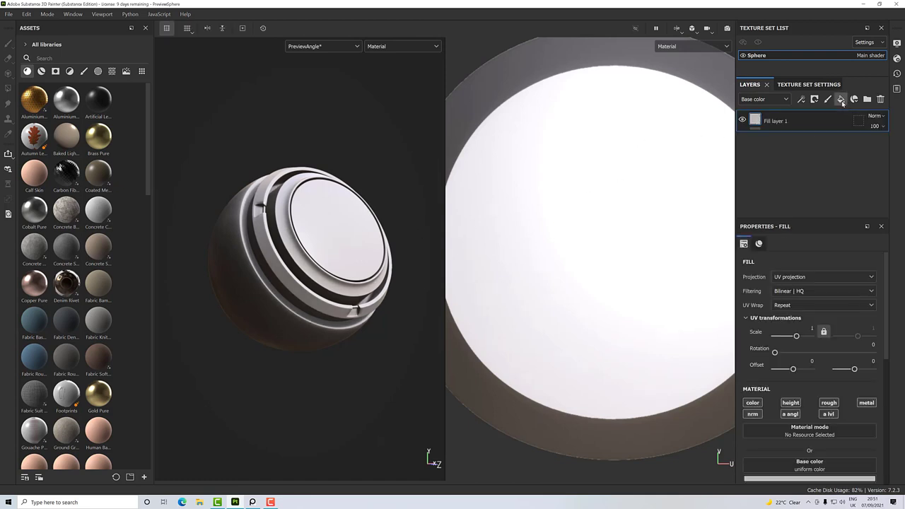
click(841, 100)
double_click(785, 144)
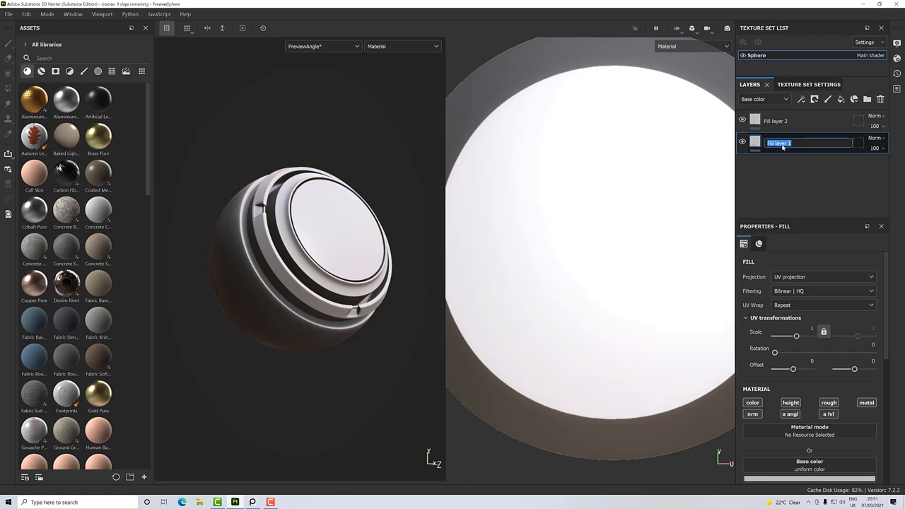
text(Metal)
double_click(780, 122)
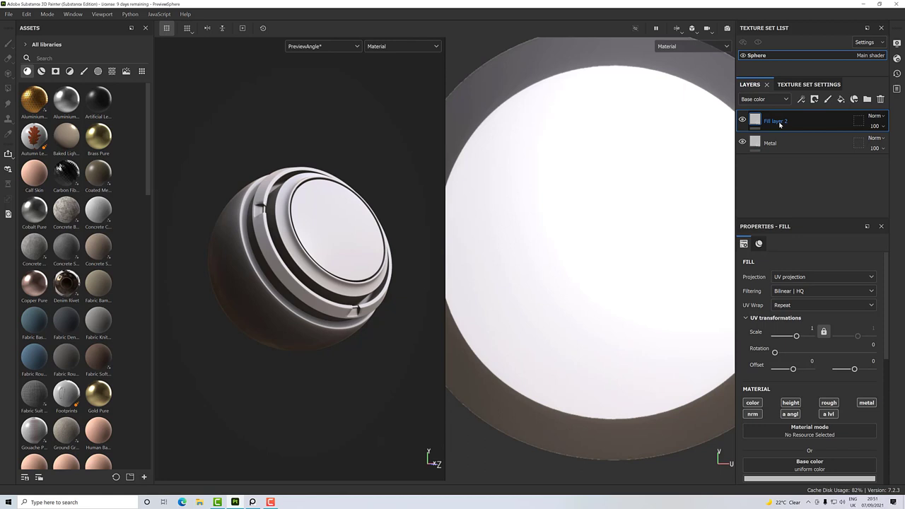
text(Paint)
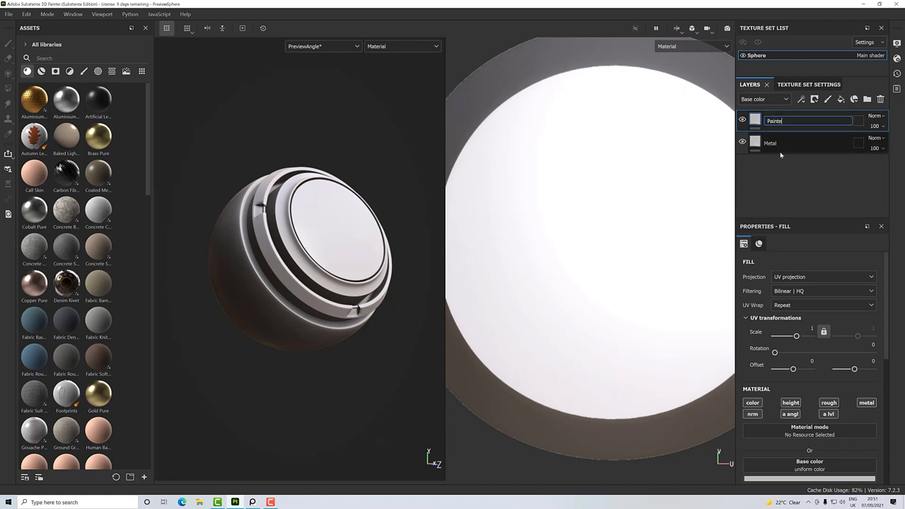
key(Return)
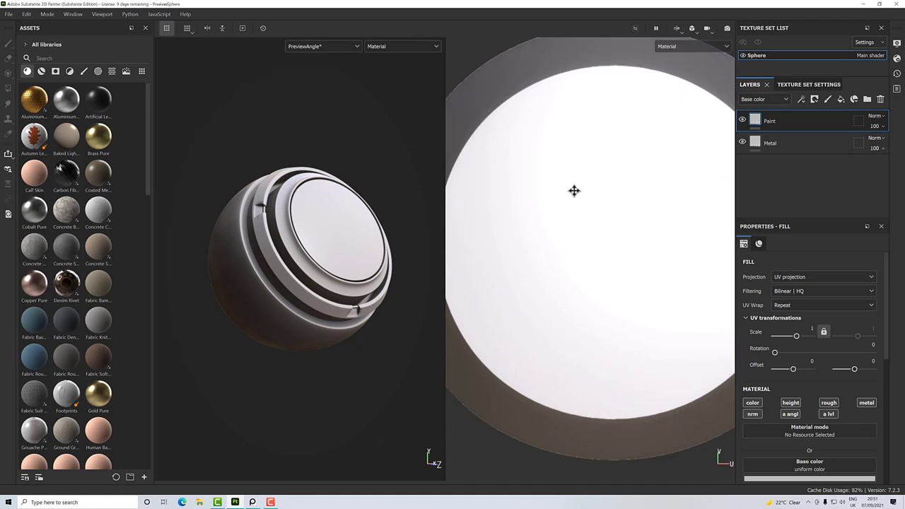
Select the Metal layer and filter the assets by 'steel'
click(780, 149)
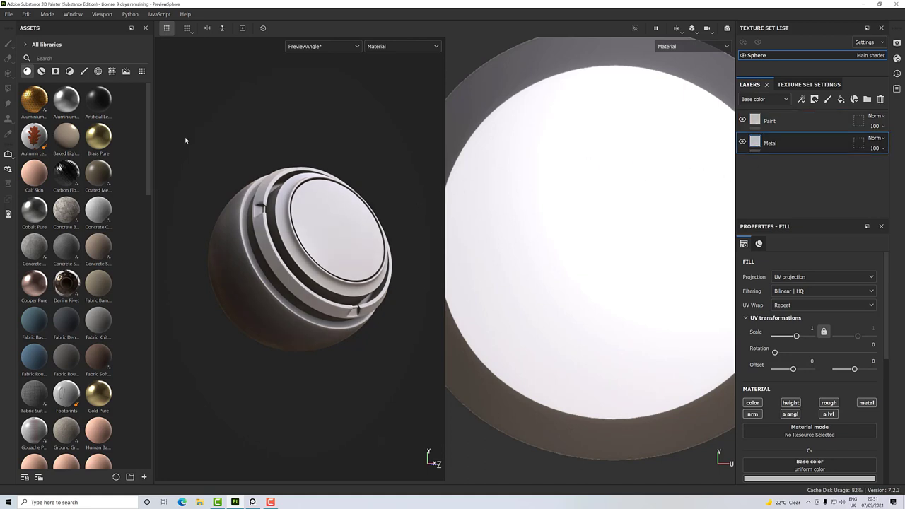
click(65, 58)
text(steel)
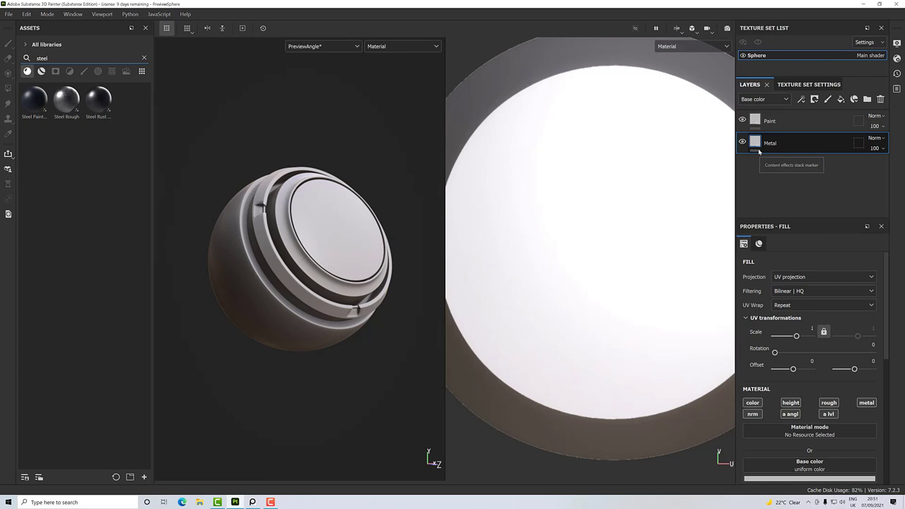
Apply Steel Rough to the Metal layer, check it by toggling Paint, then search 'plast'
click(63, 105)
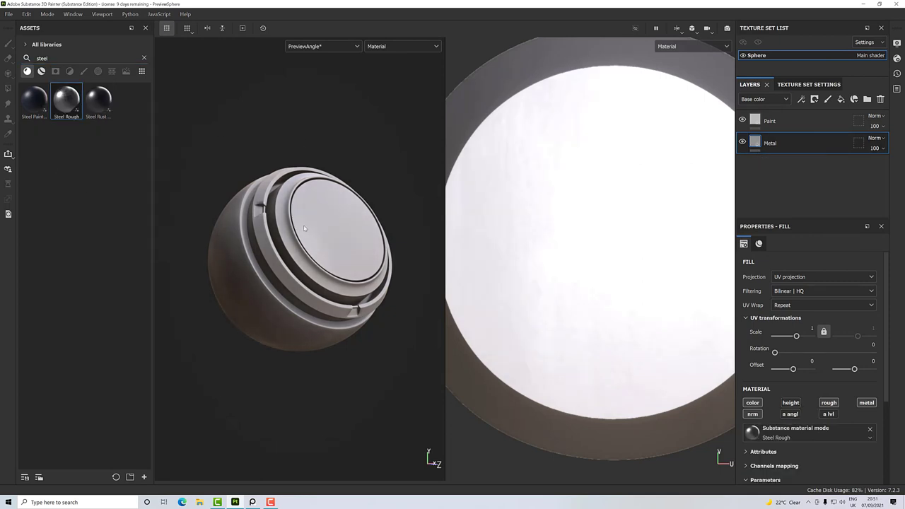
alt+drag(305, 228, 315, 229)
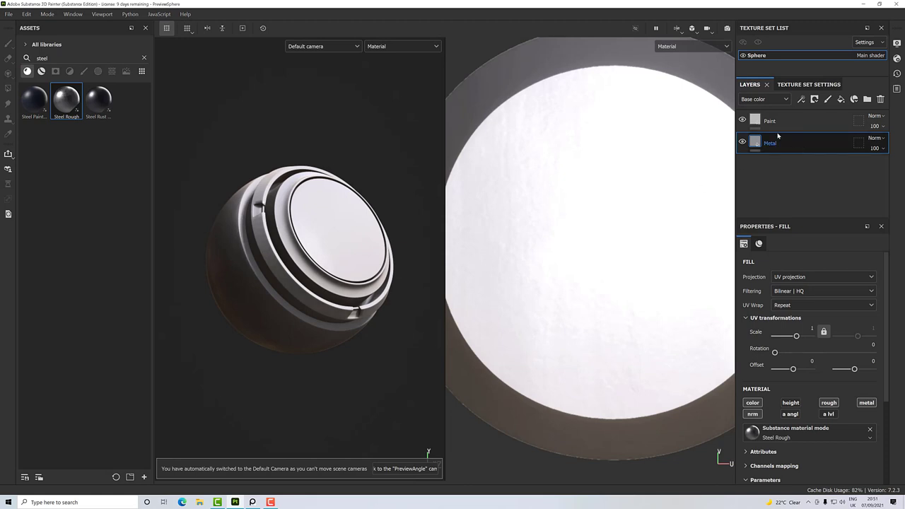
click(742, 120)
click(741, 122)
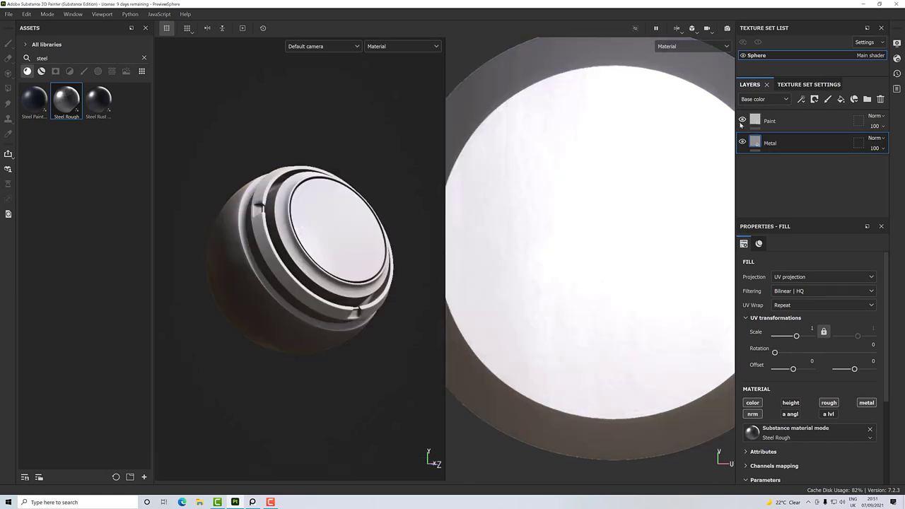
click(741, 121)
click(741, 122)
double_click(61, 58)
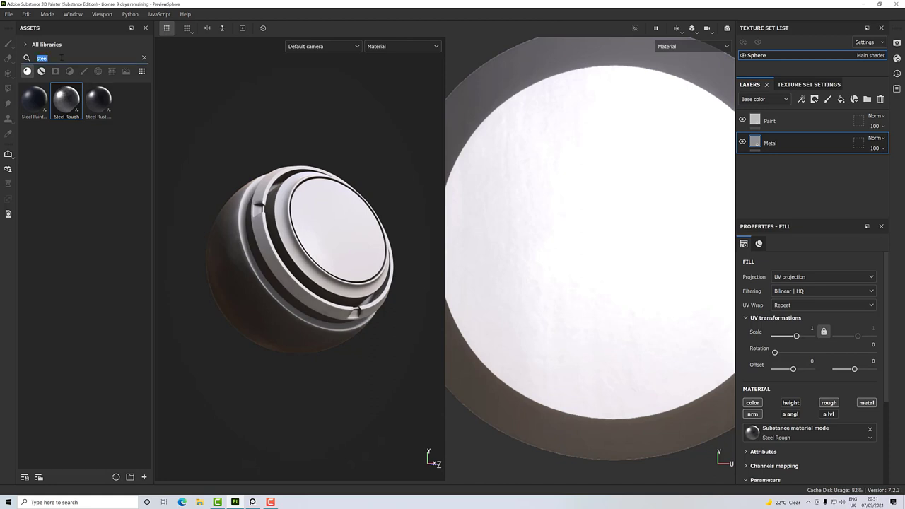
text(plast)
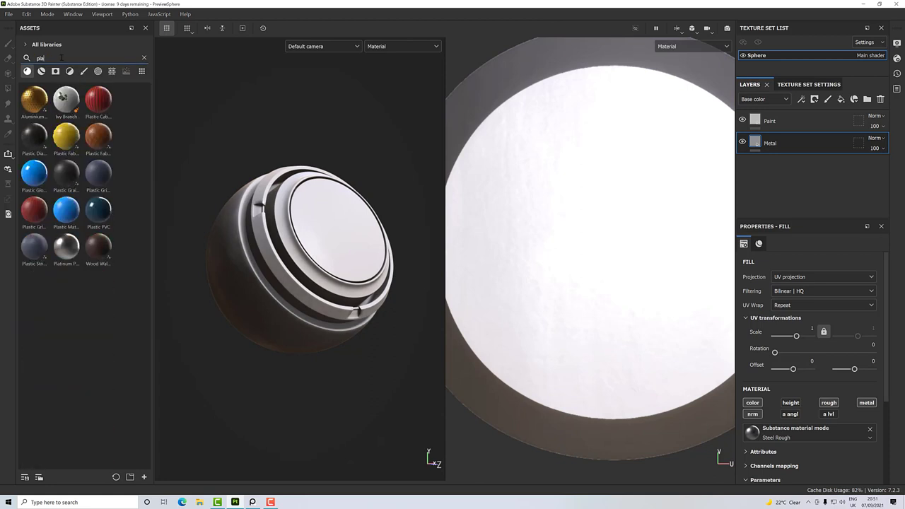
Apply the blue Plastic Matte material to the Paint layer
click(757, 121)
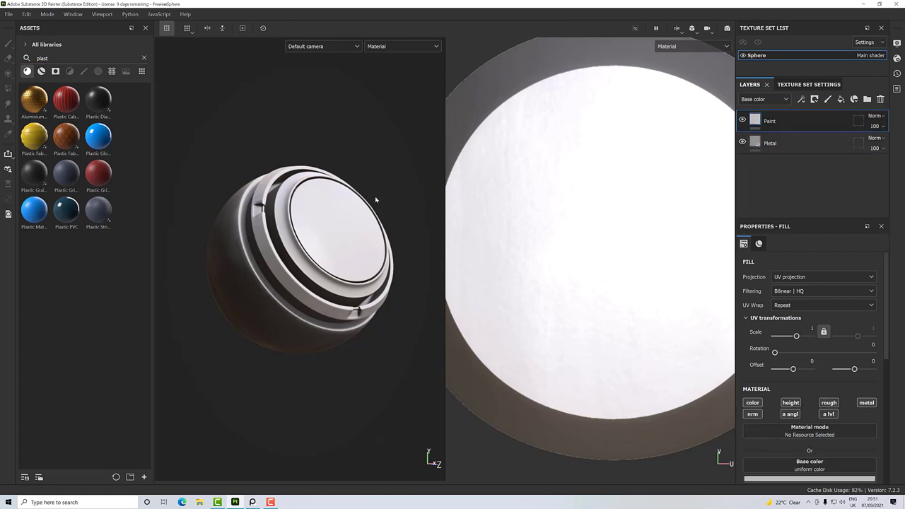
click(32, 213)
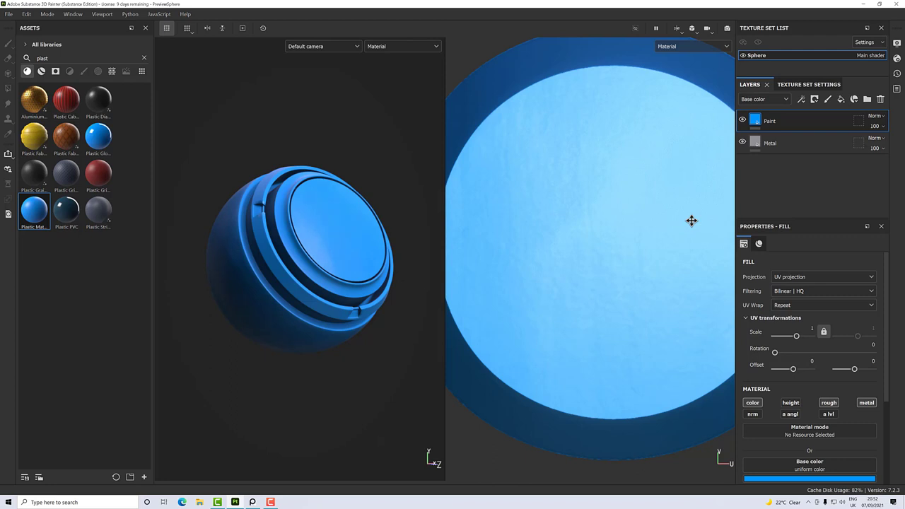
Add a black mask to the Paint layer and attach an empty generator to it
right_click(787, 121)
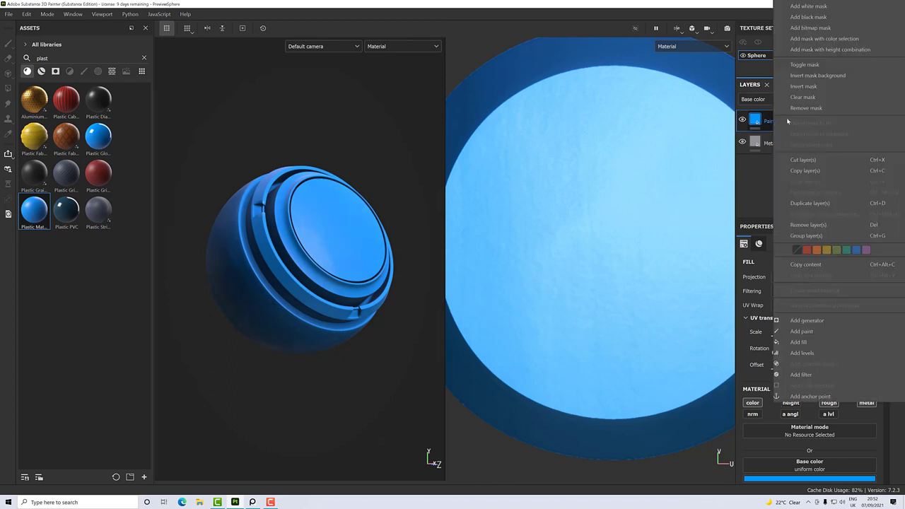
click(807, 18)
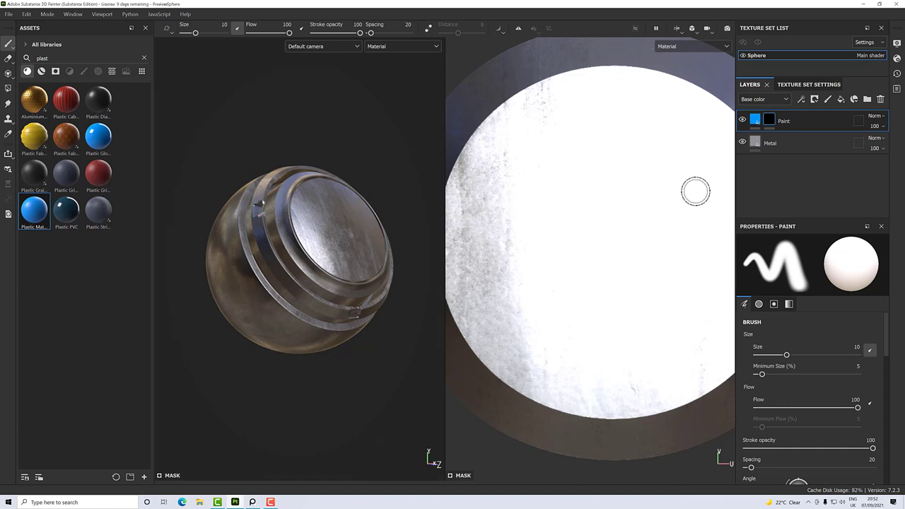
right_click(770, 122)
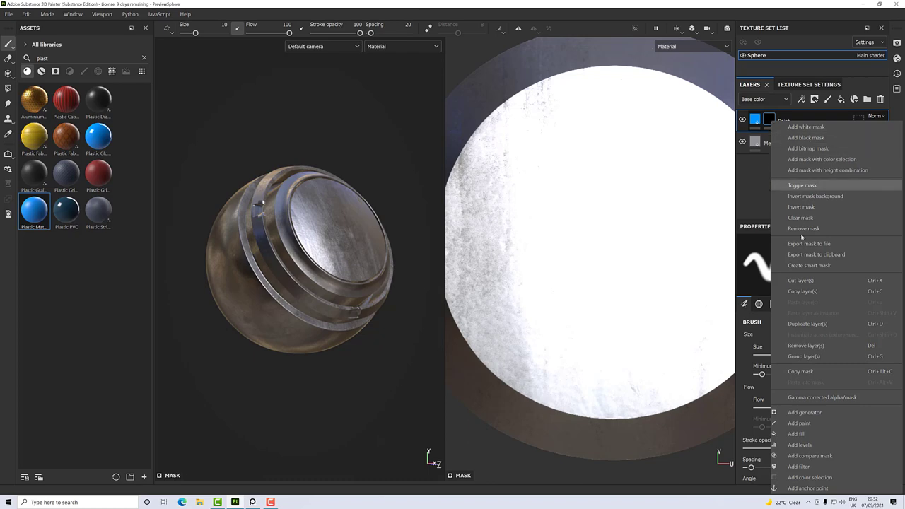
click(803, 411)
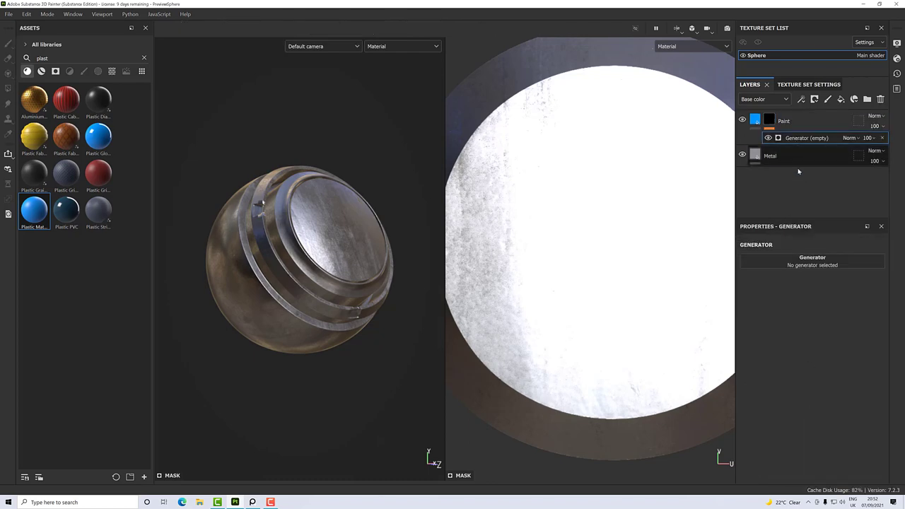
click(796, 264)
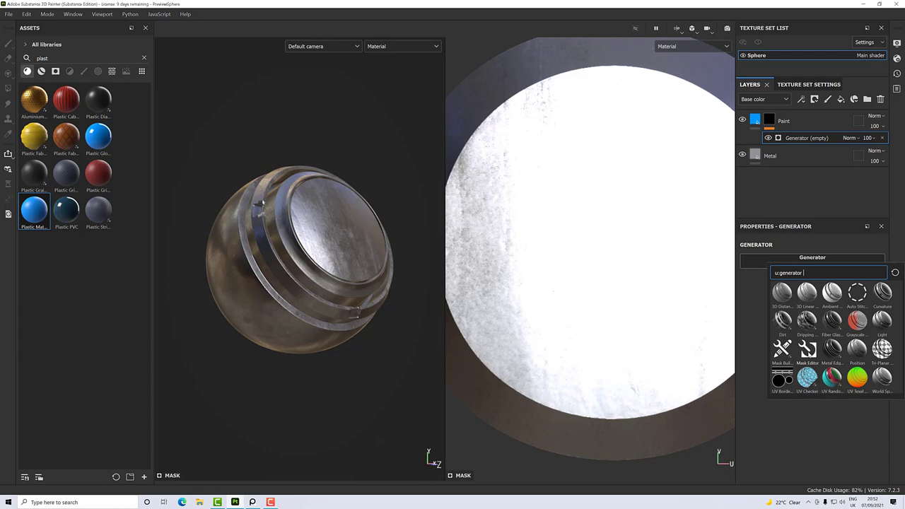
Use the Mask Editor generator and set its Global Invert to True
click(806, 348)
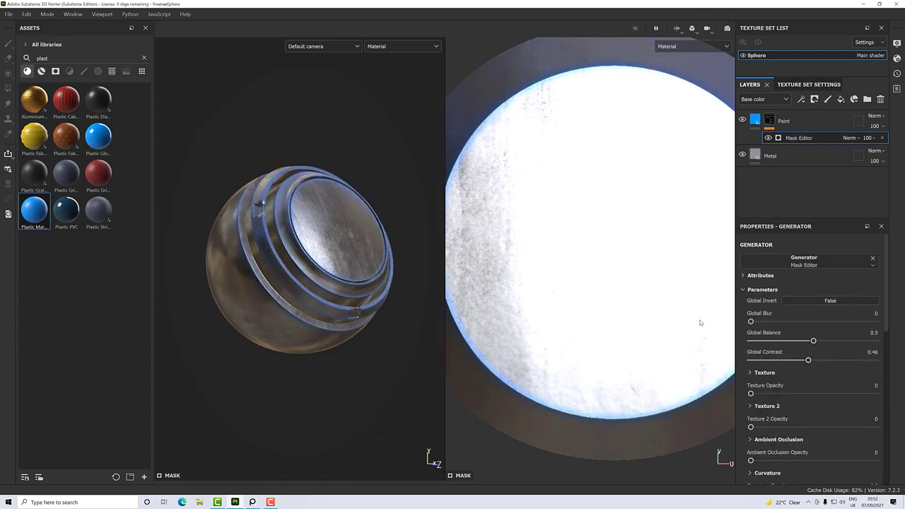
scroll(274, 240, up, 5)
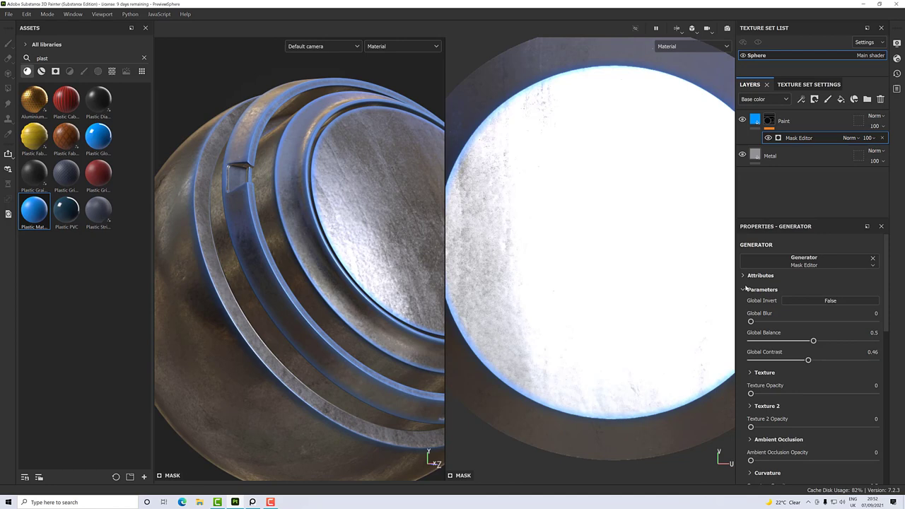
click(810, 300)
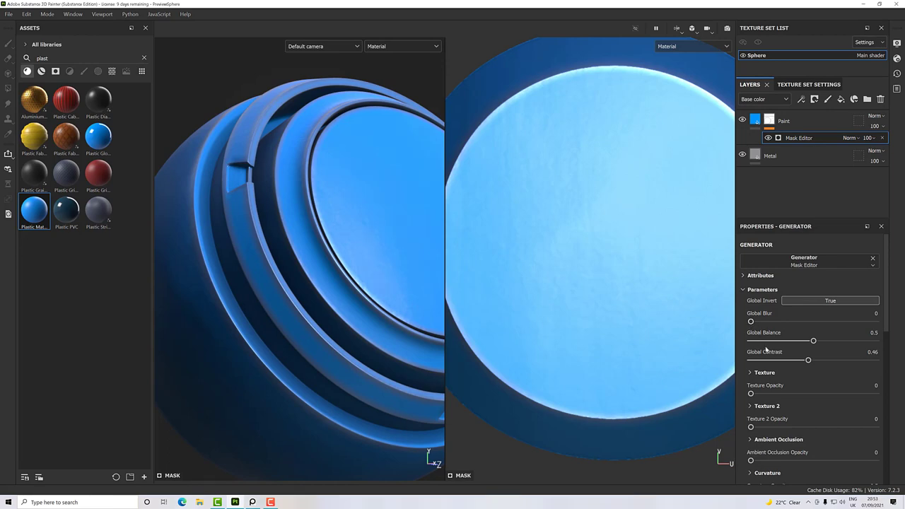
scroll(766, 349, down, 1)
Set Mask Editor Global Blur to 1.09, Global Balance 0.64 and Global Contrast 0.8
scroll(766, 349, up, 1)
mouse_move(750, 322)
mouse_down()
mouse_move(876, 323)
mouse_move(738, 330)
mouse_move(751, 321)
mouse_up()
drag(813, 341, 854, 340)
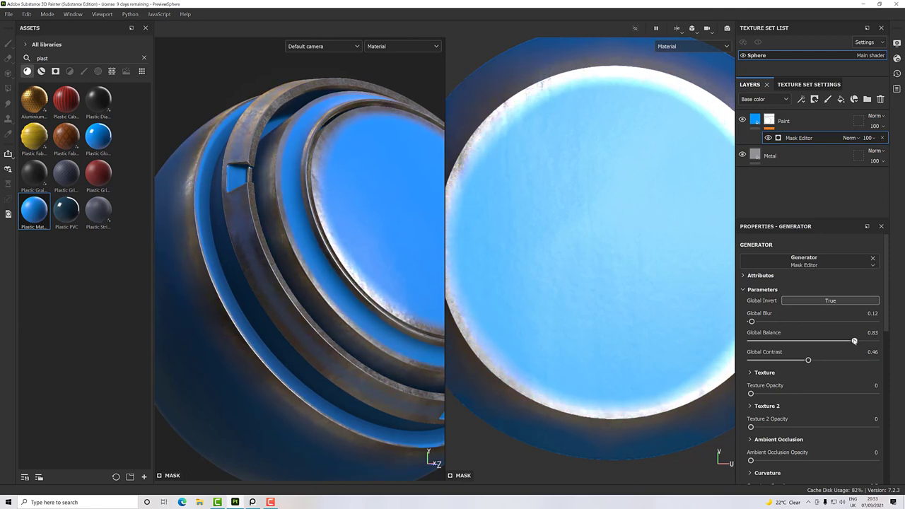
mouse_move(751, 322)
mouse_down()
mouse_move(868, 321)
mouse_move(751, 322)
mouse_move(759, 322)
mouse_up()
mouse_move(845, 340)
mouse_down()
mouse_move(829, 341)
mouse_move(815, 361)
mouse_move(850, 360)
mouse_up()
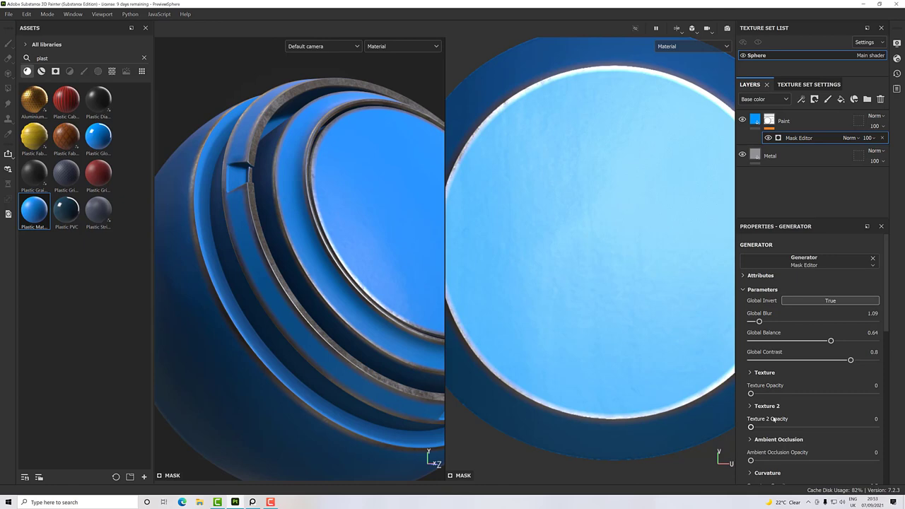
scroll(773, 419, down, 3)
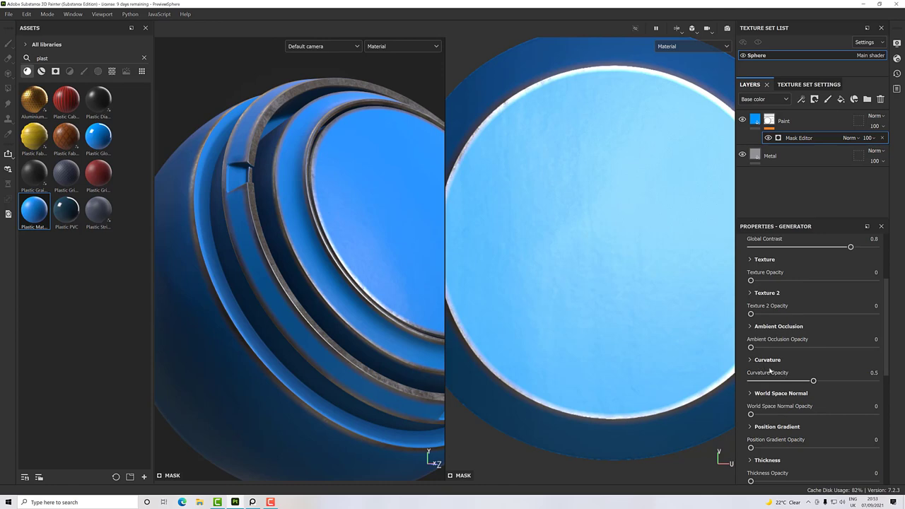
Set Curvature Opacity to 0.53 and Ambient Occlusion Opacity to 0.7
drag(814, 381, 818, 381)
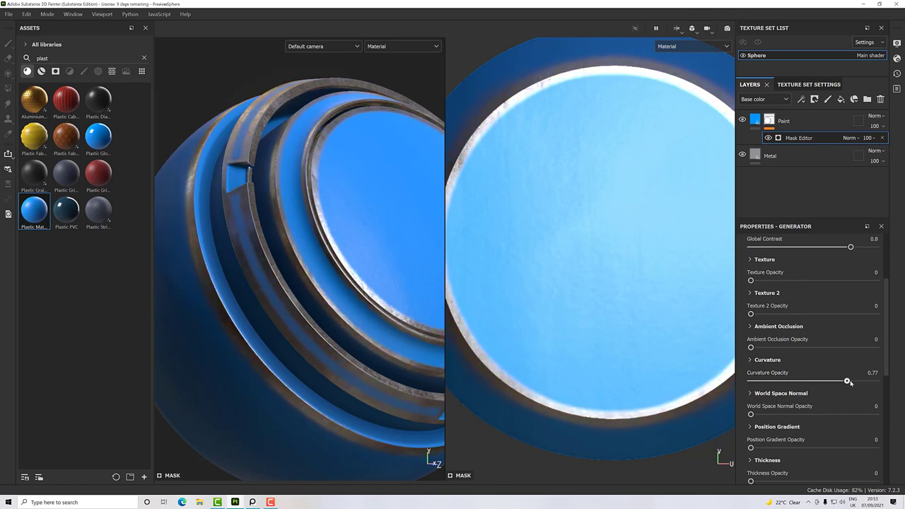
drag(848, 382, 817, 382)
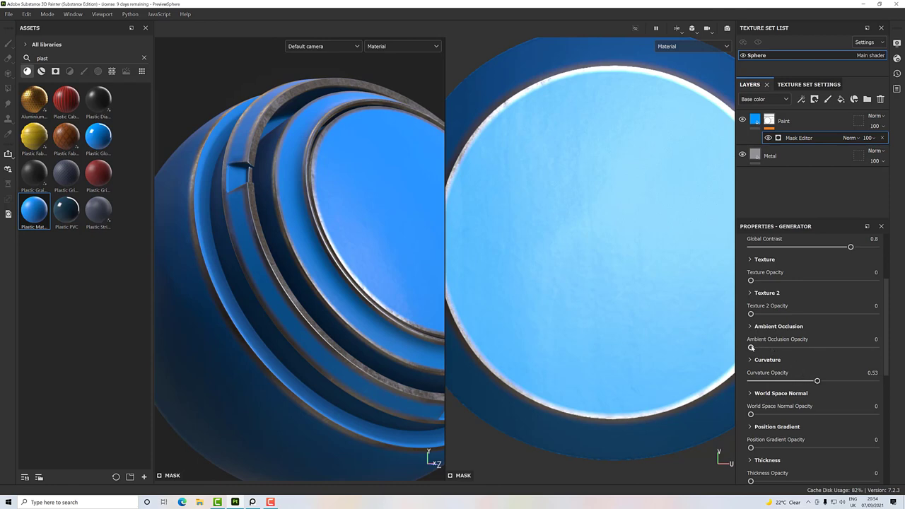
mouse_move(751, 347)
mouse_down()
mouse_move(894, 354)
mouse_move(759, 350)
mouse_move(882, 354)
mouse_move(802, 351)
mouse_move(868, 352)
mouse_move(813, 351)
mouse_move(838, 351)
mouse_up()
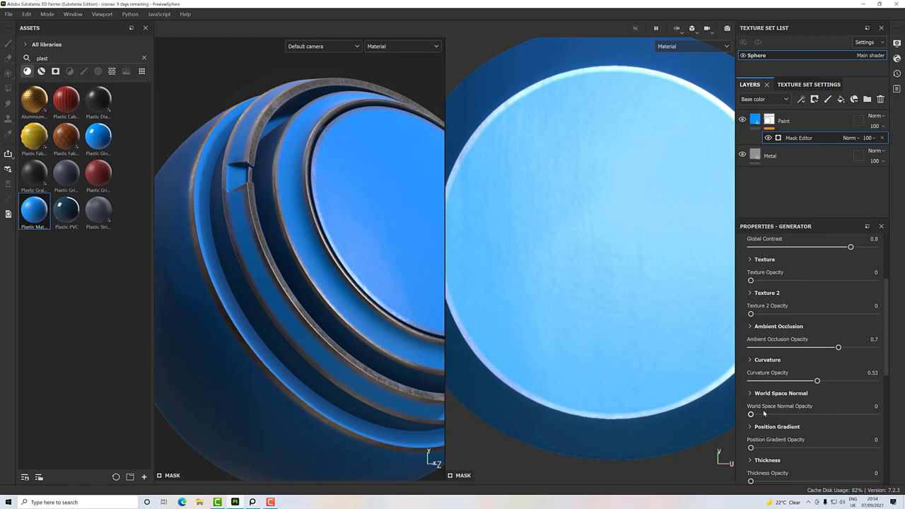
Set World Space Normal Opacity to 0.38, orbiting the sphere to check the mask
scroll(763, 413, down, 1)
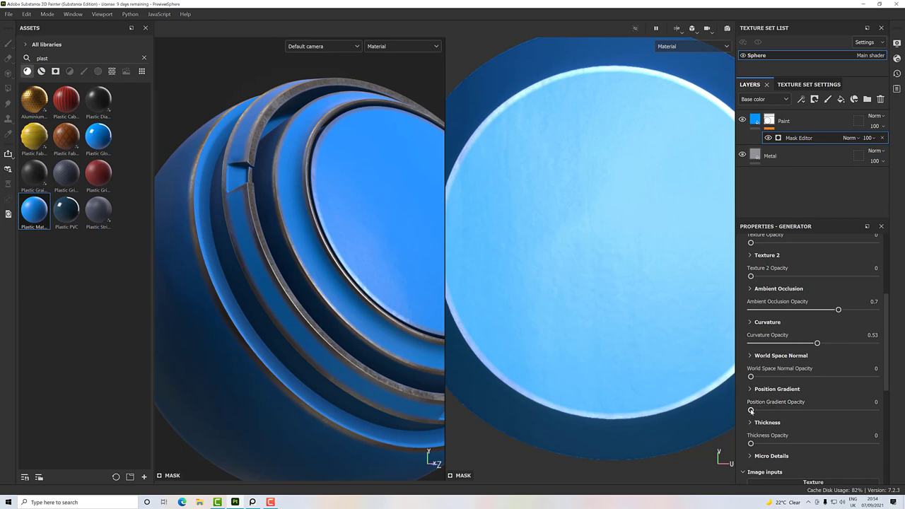
drag(750, 376, 827, 376)
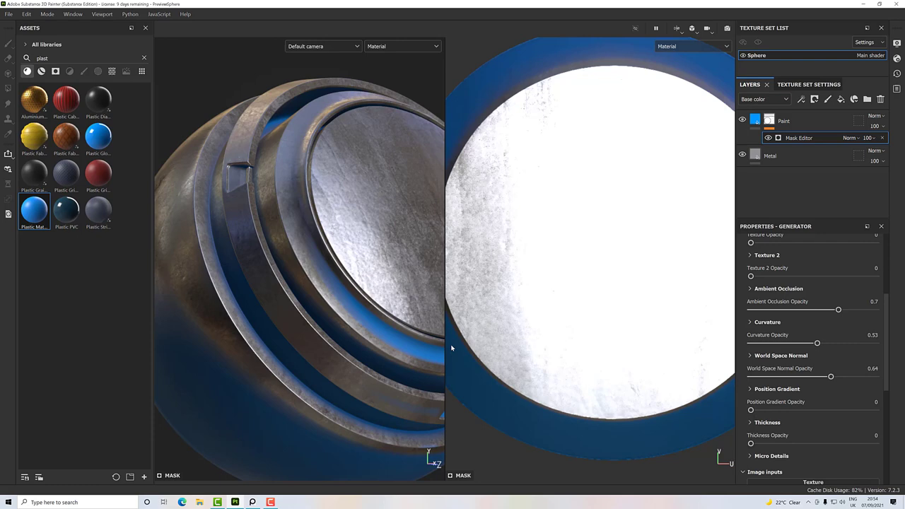
scroll(456, 343, up, 2)
scroll(343, 348, down, 5)
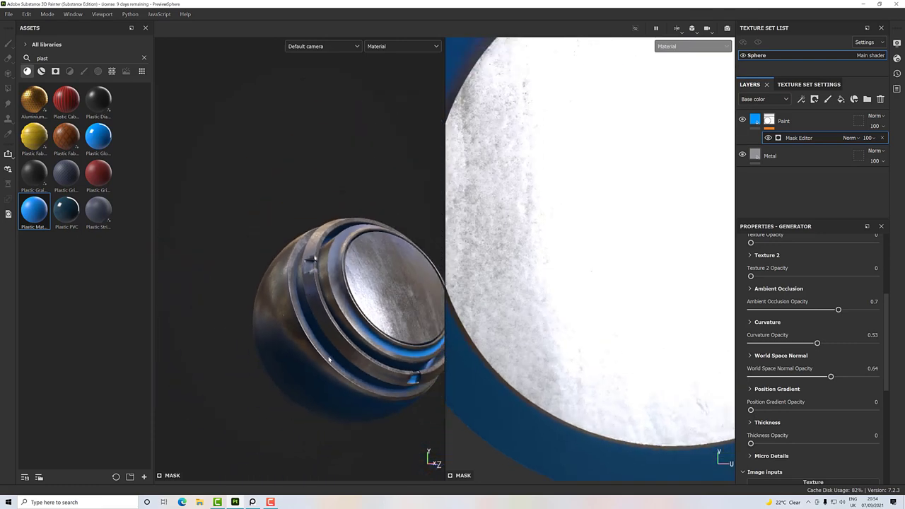
alt+drag(328, 361, 355, 343)
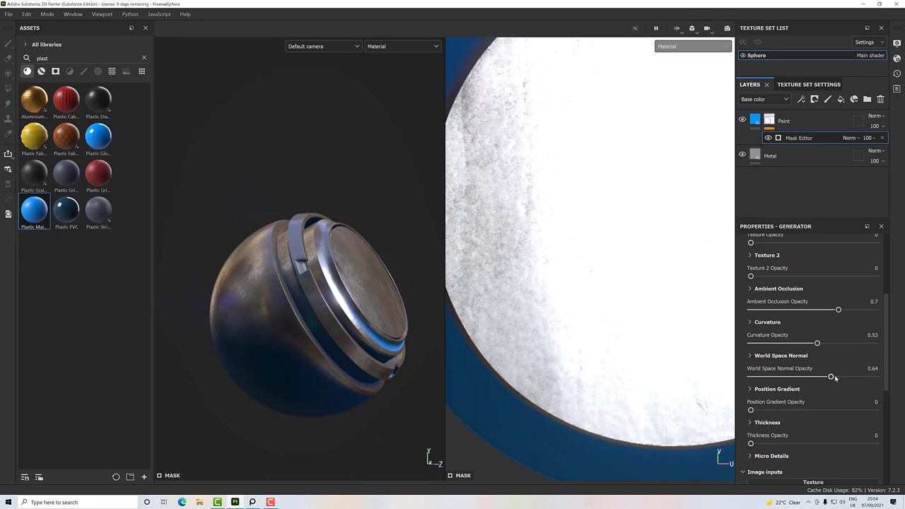
drag(833, 376, 797, 376)
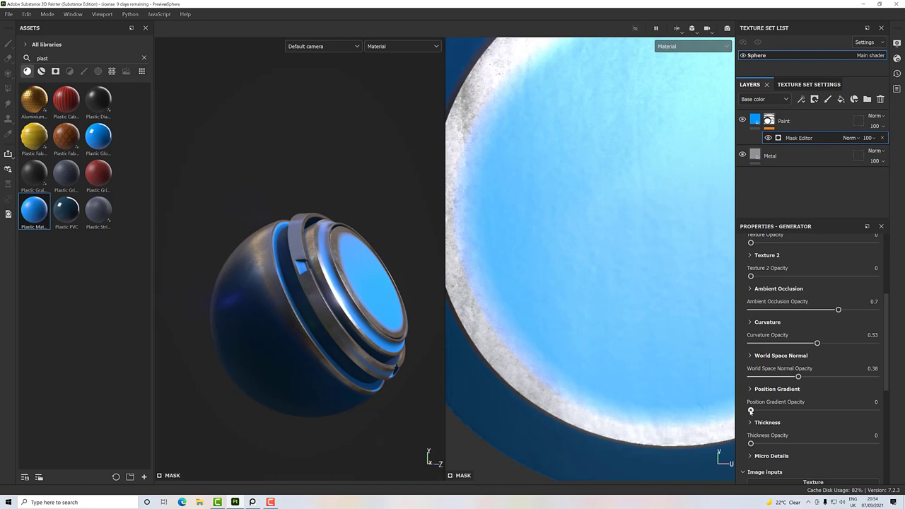
Set Position Gradient Opacity to 0.03 and undo the Thickness Opacity change back to 0
mouse_move(750, 410)
mouse_down()
mouse_move(875, 410)
mouse_move(738, 410)
mouse_move(821, 407)
mouse_up()
scroll(776, 436, down, 1)
key(ctrl+z)
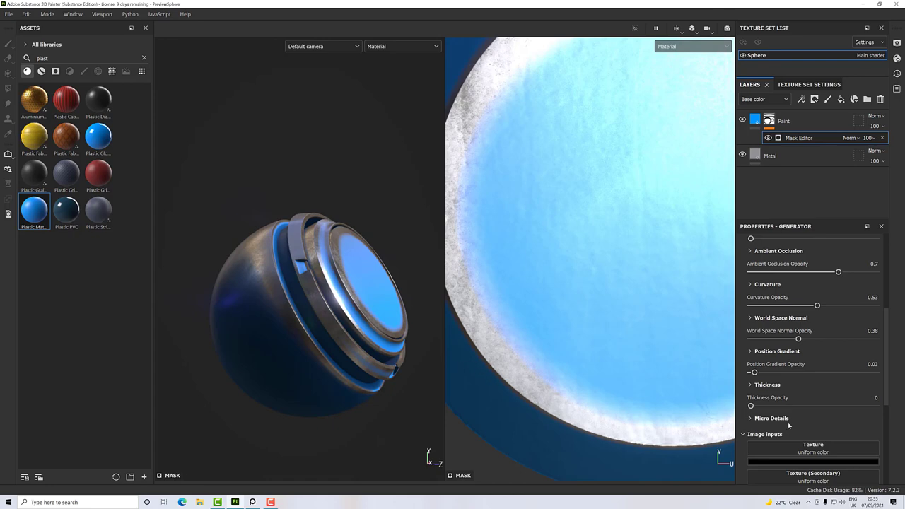
scroll(788, 424, down, 2)
scroll(785, 435, down, 3)
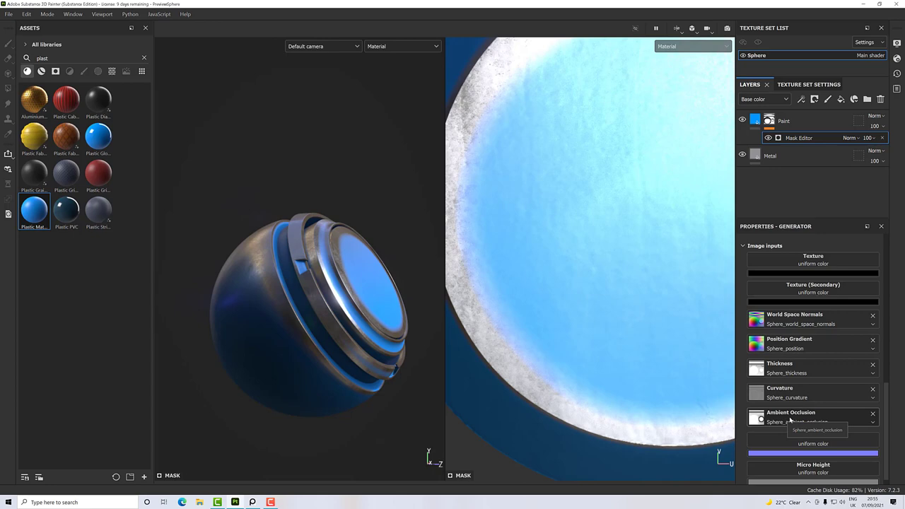
scroll(797, 374, up, 3)
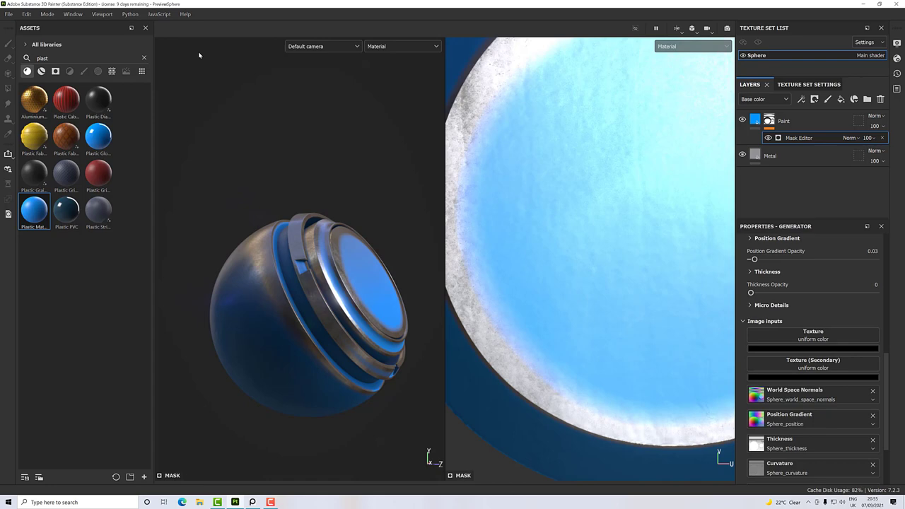
Clear the 'plast' search, filter assets to Textures, and search for 'grunge'
click(143, 58)
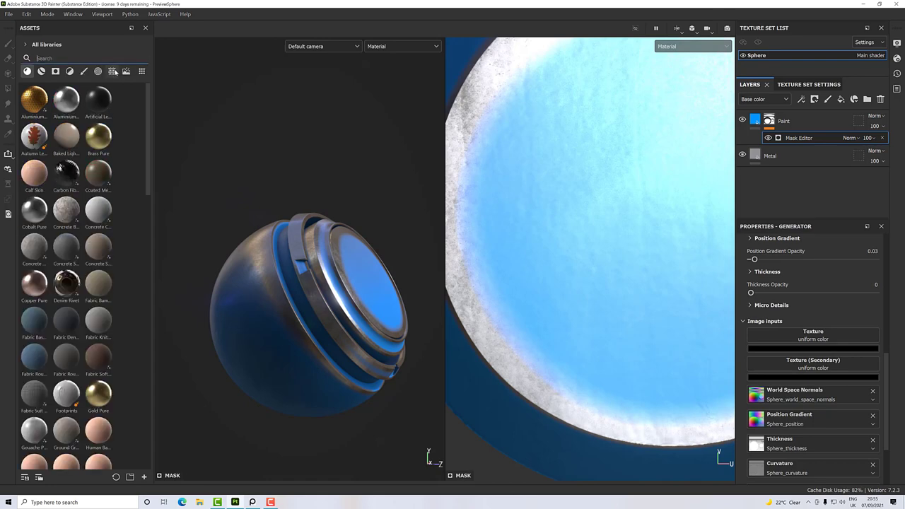
click(112, 70)
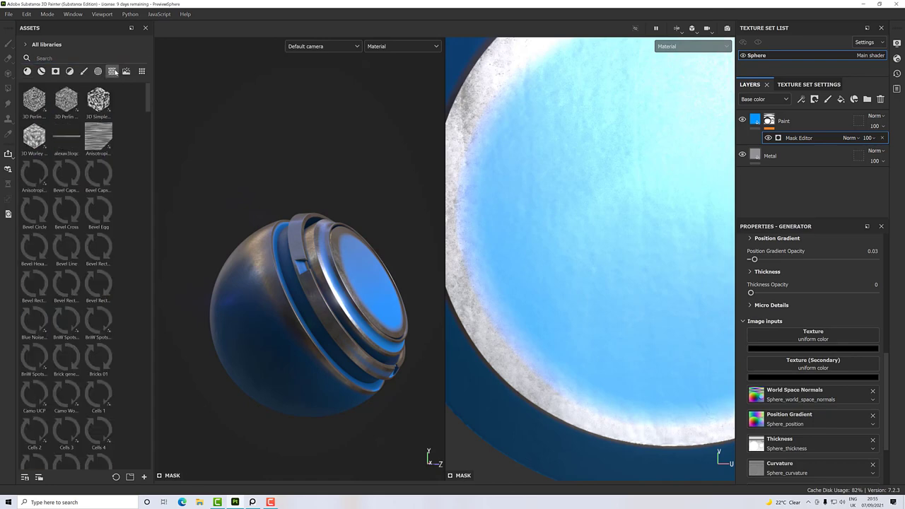
click(57, 59)
text(gru)
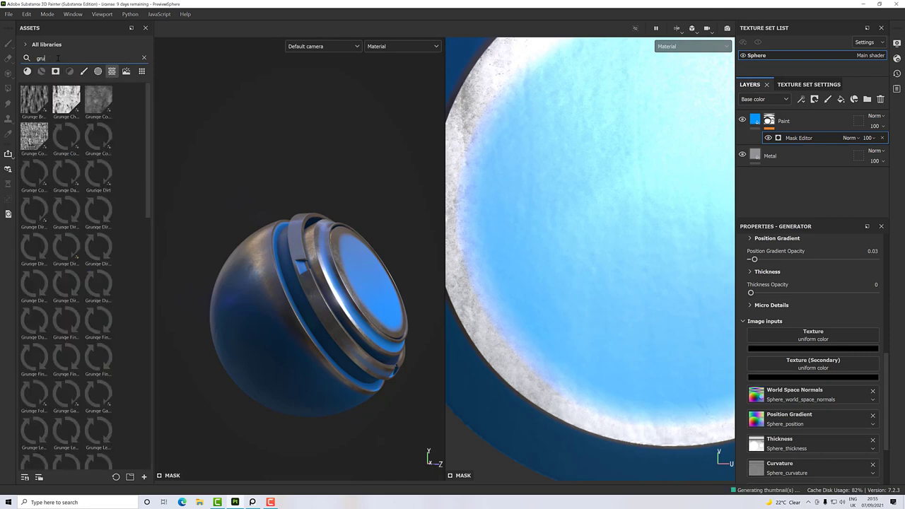
text(nge)
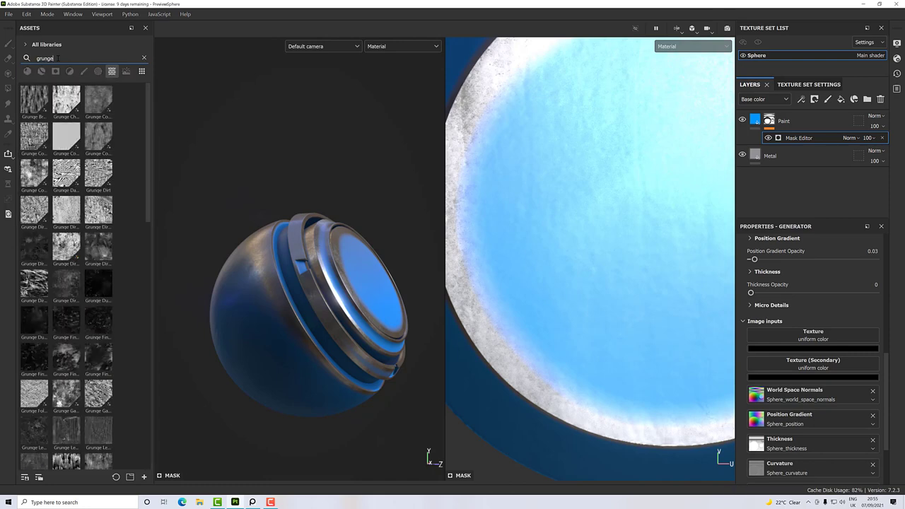
scroll(65, 222, down, 10)
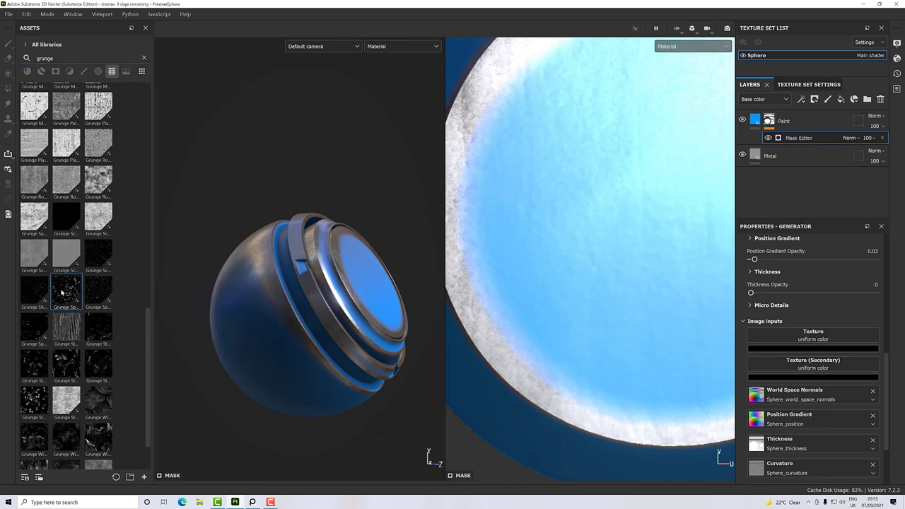
Drag Grunge Splashes Dusty onto the Mask Editor's Texture input
drag(63, 291, 769, 337)
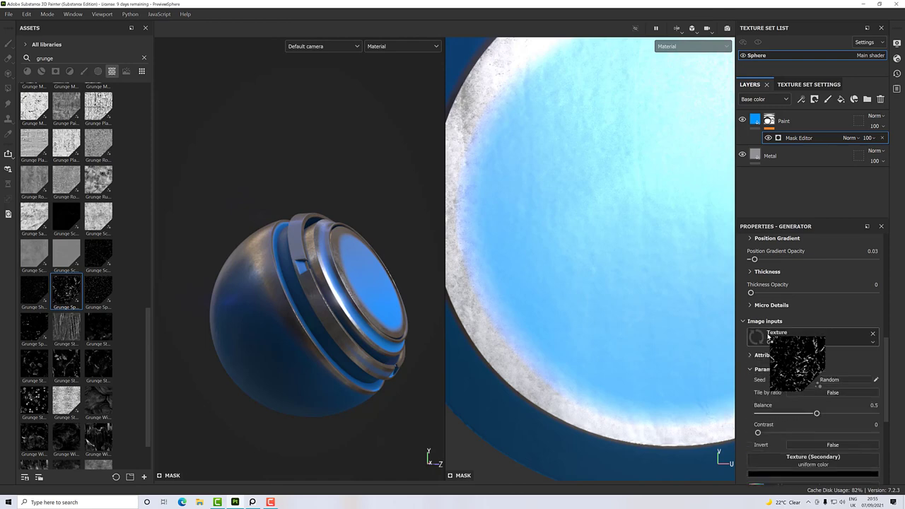
scroll(362, 289, up, 2)
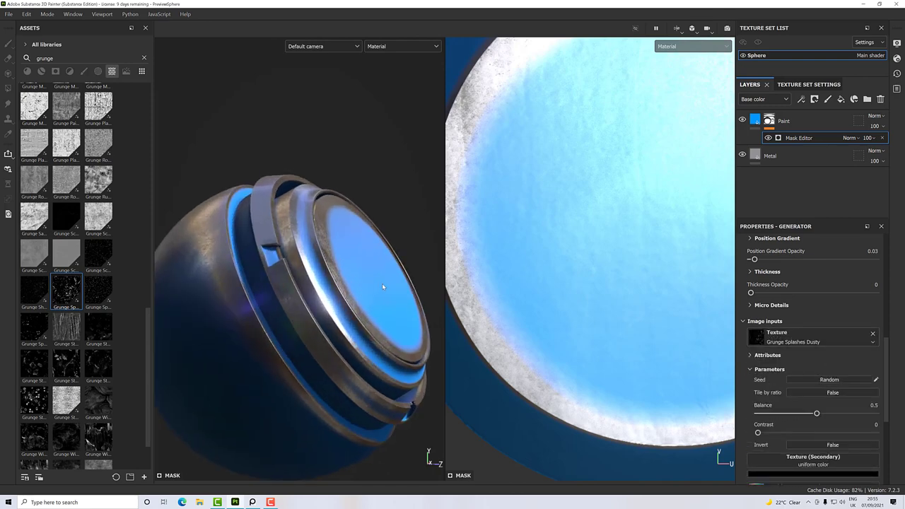
scroll(381, 283, up, 3)
Raise the grunge Texture Opacity to 0.9 so bare steel chips scatter through the paint
scroll(782, 316, up, 6)
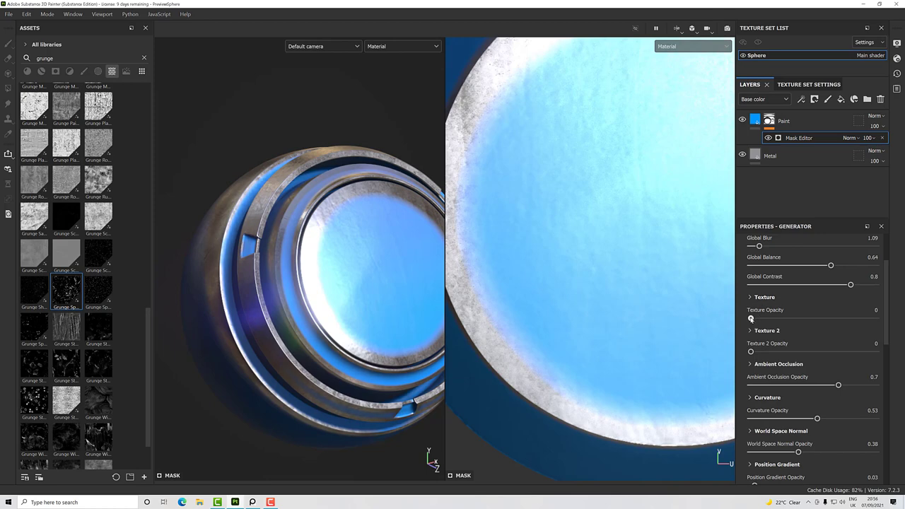
mouse_move(751, 319)
mouse_down()
mouse_move(882, 322)
mouse_move(835, 322)
mouse_move(862, 319)
mouse_up()
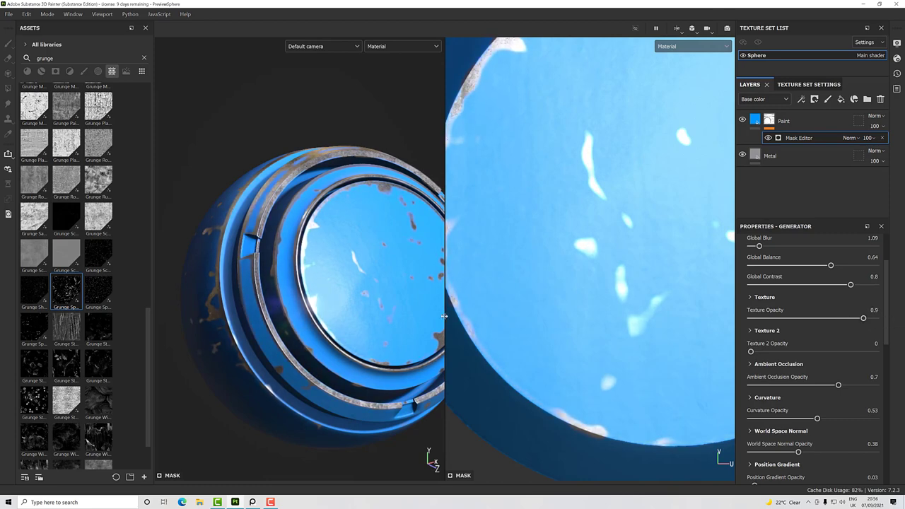
mouse_move(327, 315)
alt+mouse_down()
mouse_move(416, 283)
mouse_move(318, 297)
mouse_move(311, 319)
alt+mouse_up()
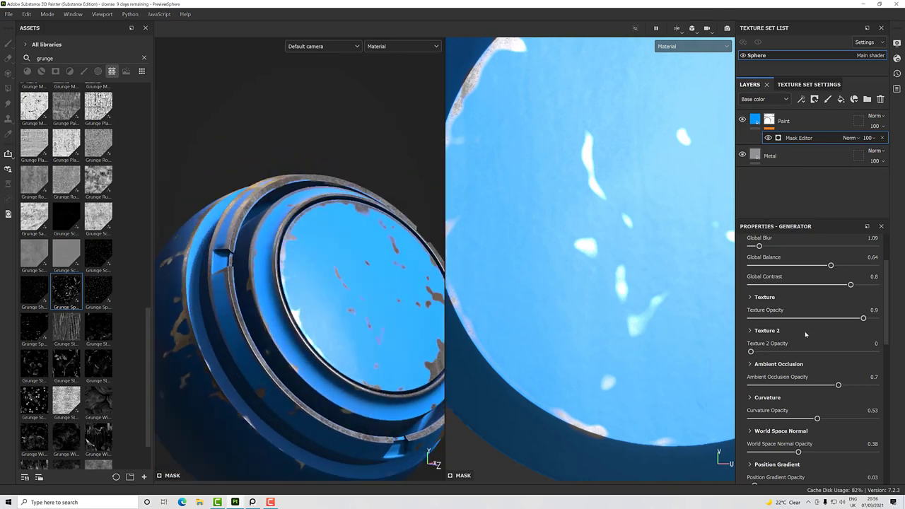
Expand the mask's texture settings and test Invert on the grunge, leaving it off
click(750, 297)
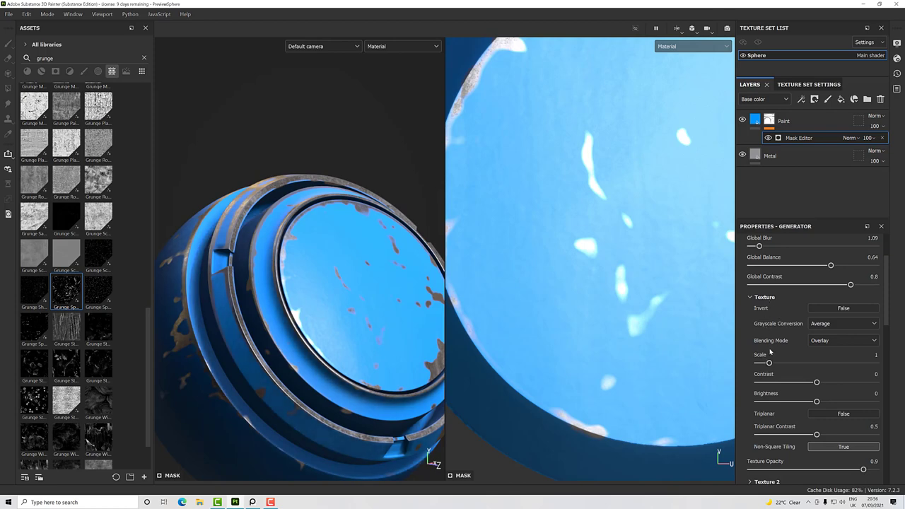
click(832, 308)
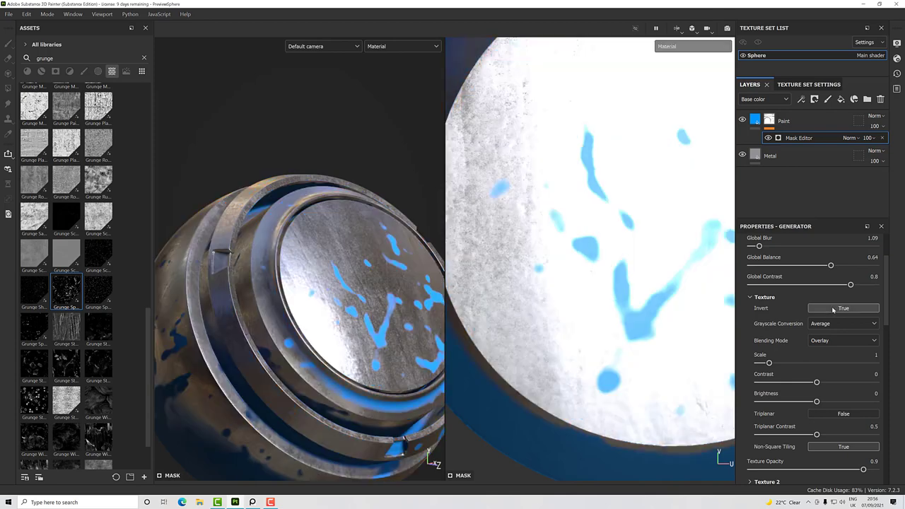
click(832, 309)
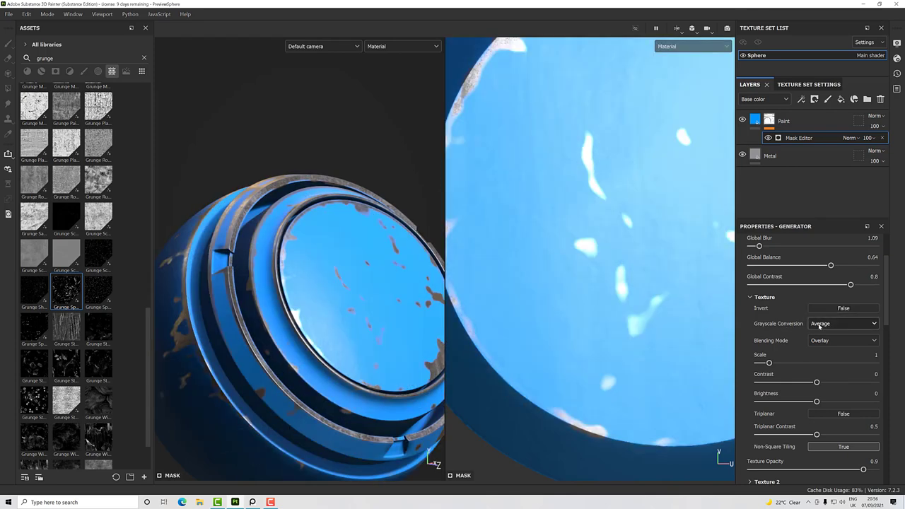
Try Max and Desaturation grayscale conversion, keep Average, and enlarge the grunge scale to 4.45
click(825, 324)
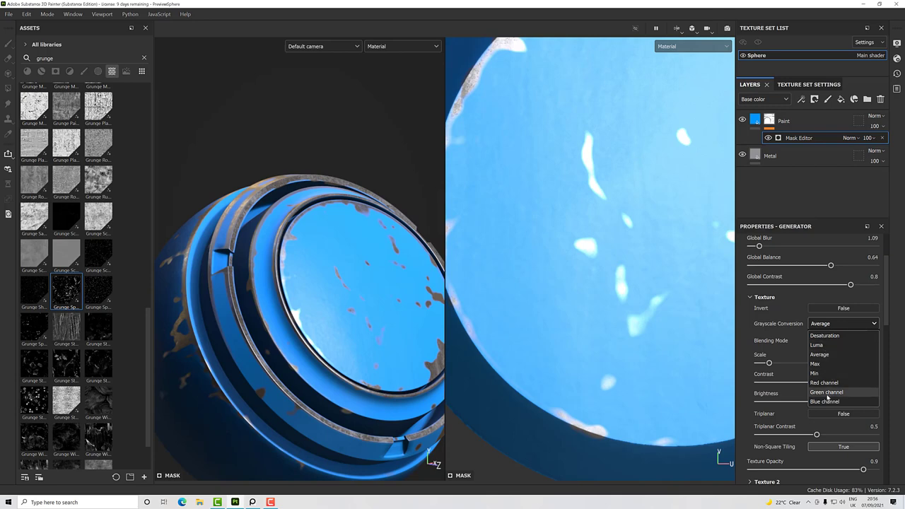
click(820, 364)
click(820, 323)
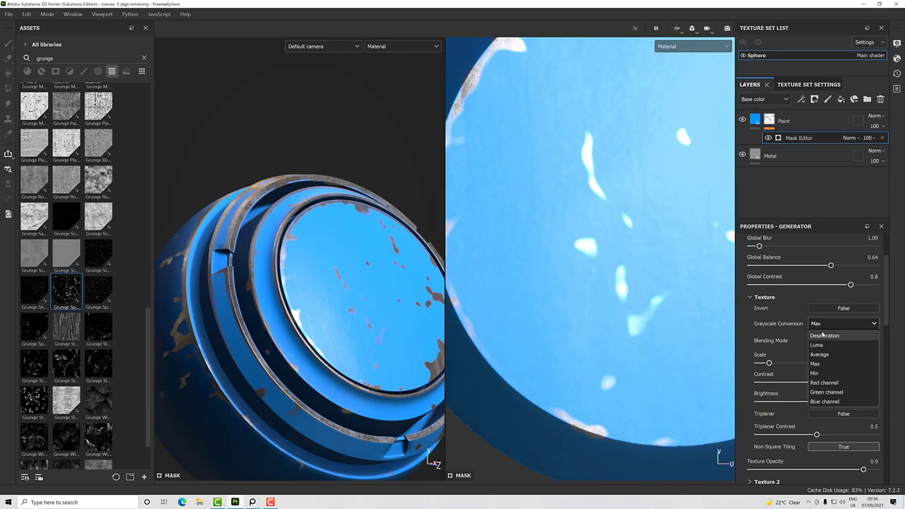
click(821, 335)
click(822, 323)
click(824, 354)
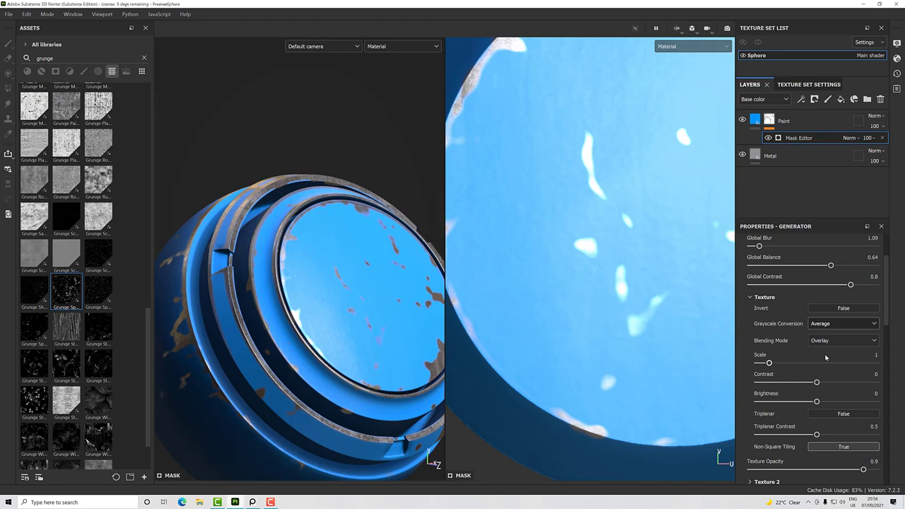
drag(769, 363, 835, 402)
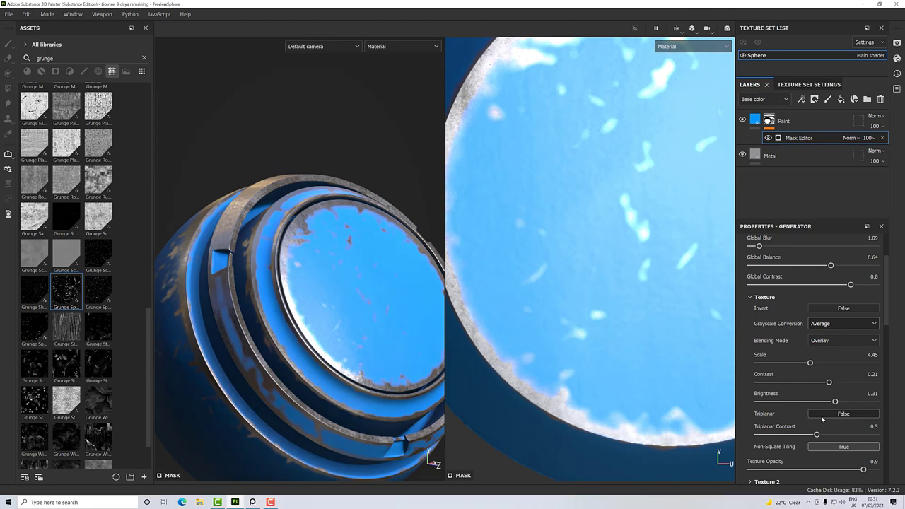
Set the grunge texture to Triplanar and its Texture Opacity to 1, checking the wear from several angles
click(822, 415)
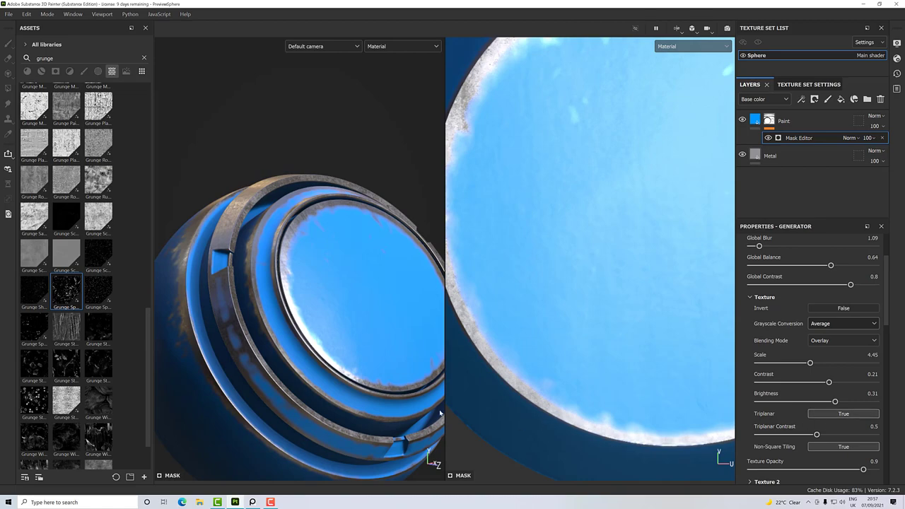
alt+drag(335, 361, 341, 339)
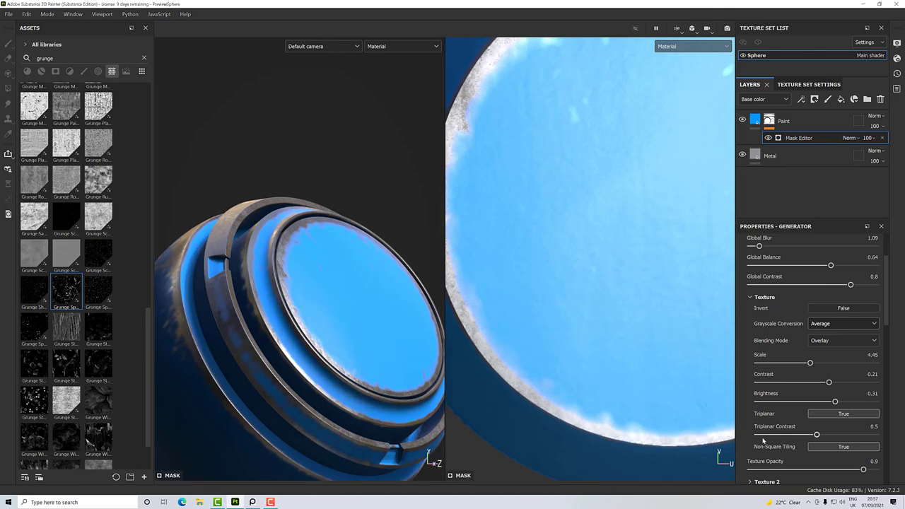
scroll(817, 434, down, 1)
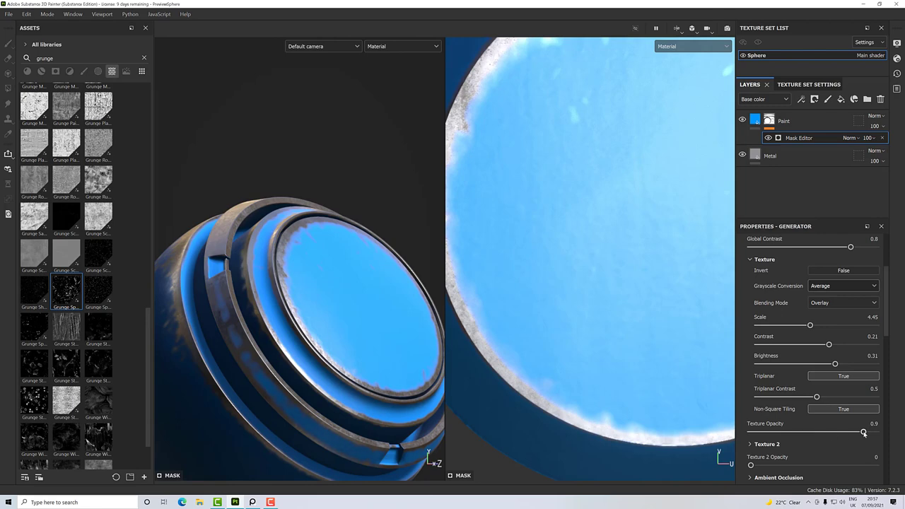
mouse_move(861, 432)
mouse_down()
mouse_move(716, 426)
mouse_move(875, 431)
mouse_up()
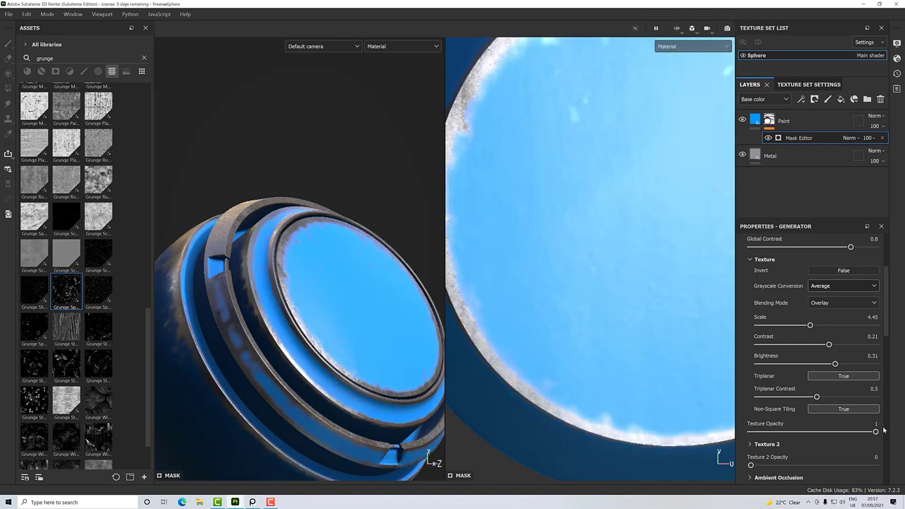
alt+drag(427, 338, 354, 317)
scroll(344, 311, down, 6)
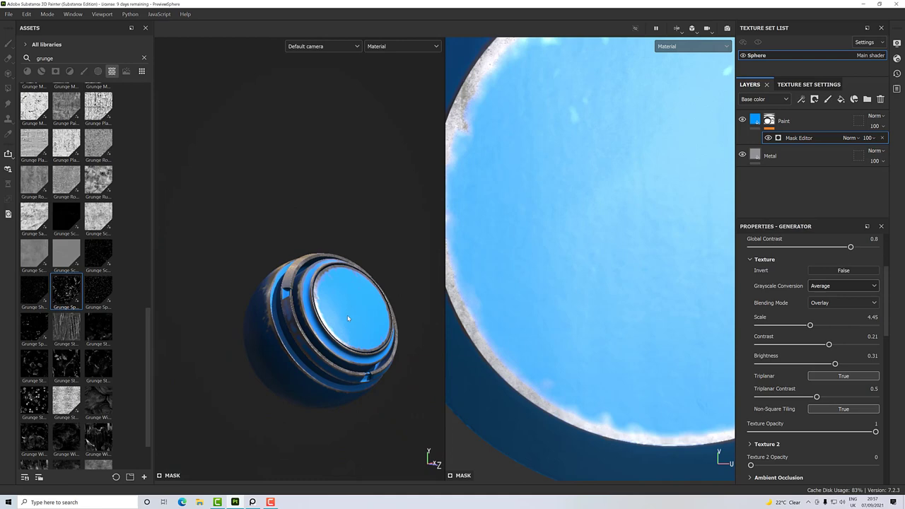
alt+drag(360, 284, 342, 283)
scroll(317, 288, up, 4)
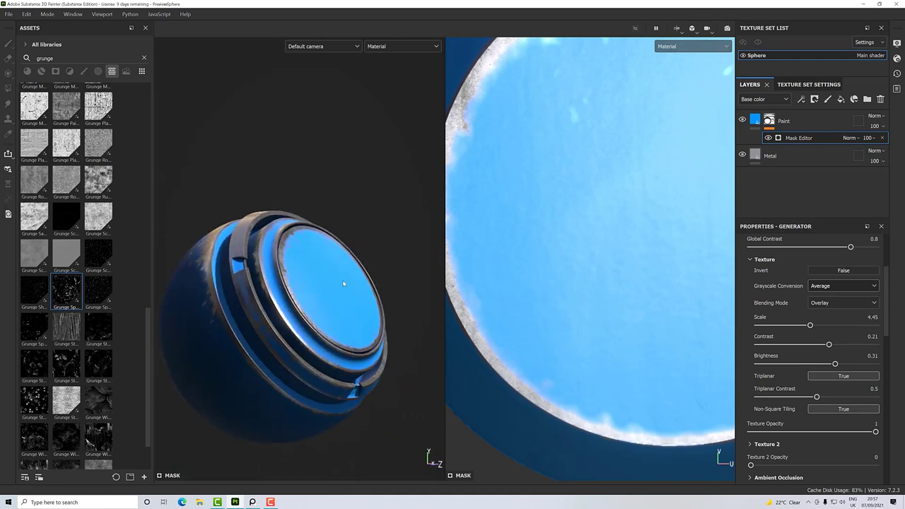
Set the Paint fill layer's material Height to 0.2121 and inspect the raised paint edges
click(758, 121)
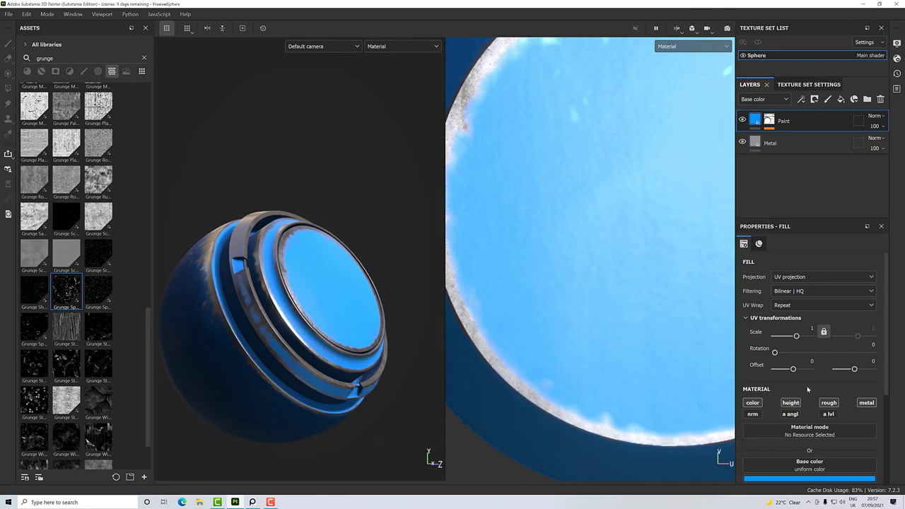
scroll(811, 390, down, 3)
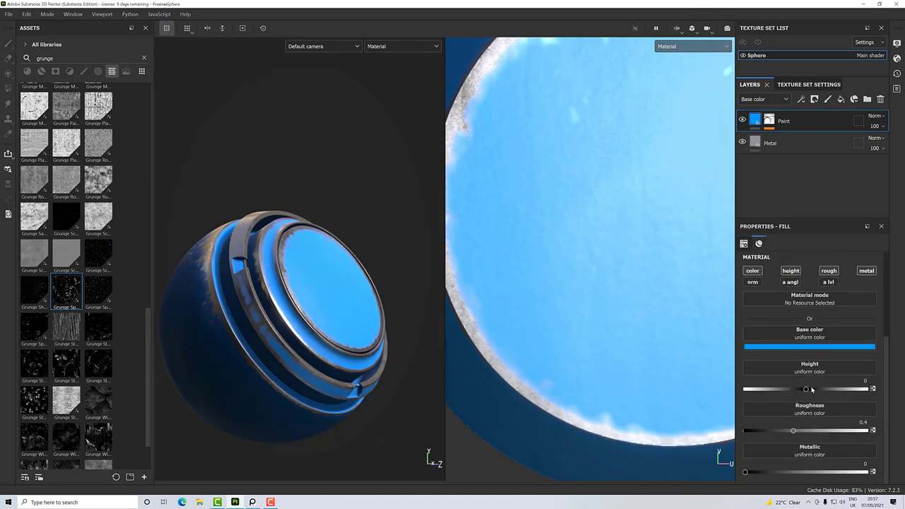
drag(808, 389, 818, 390)
alt+drag(374, 337, 297, 328)
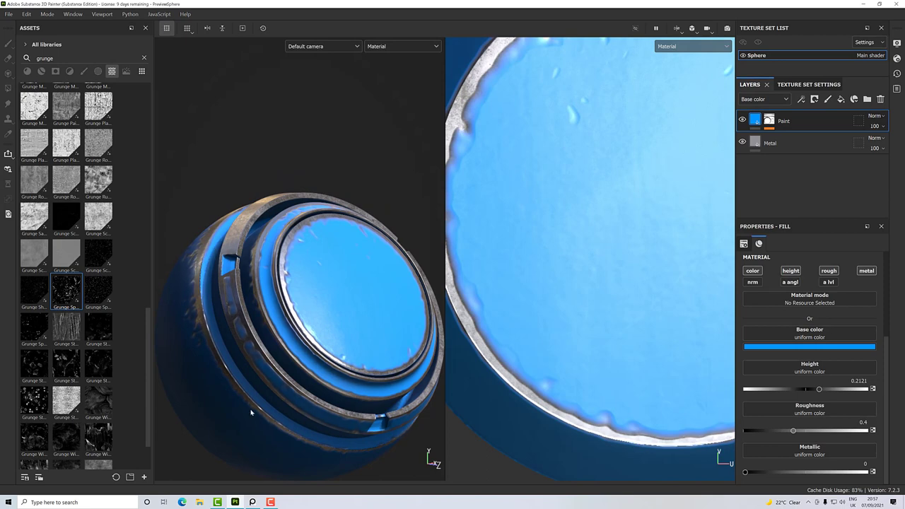
mouse_move(256, 504)
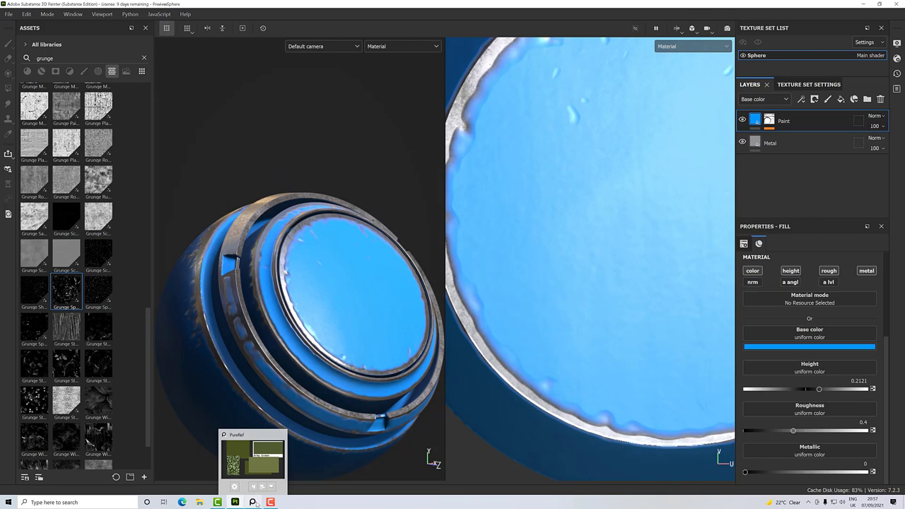
Sample the Army Green (6f7643) swatch from the PureRef reference as the paint's base colour
click(253, 502)
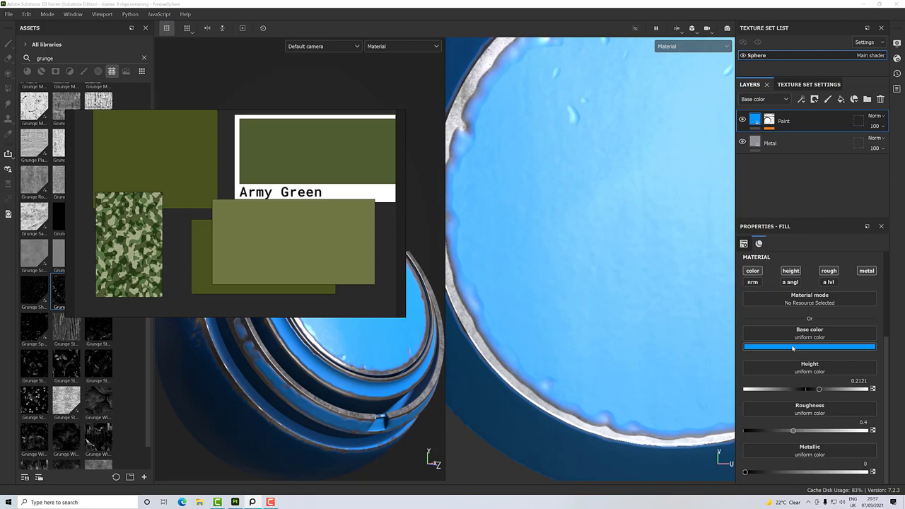
click(792, 347)
click(852, 356)
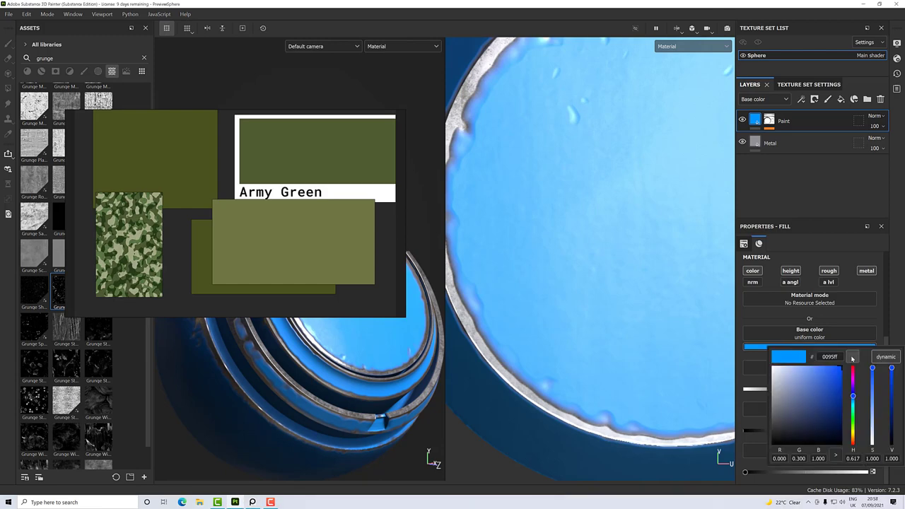
click(857, 354)
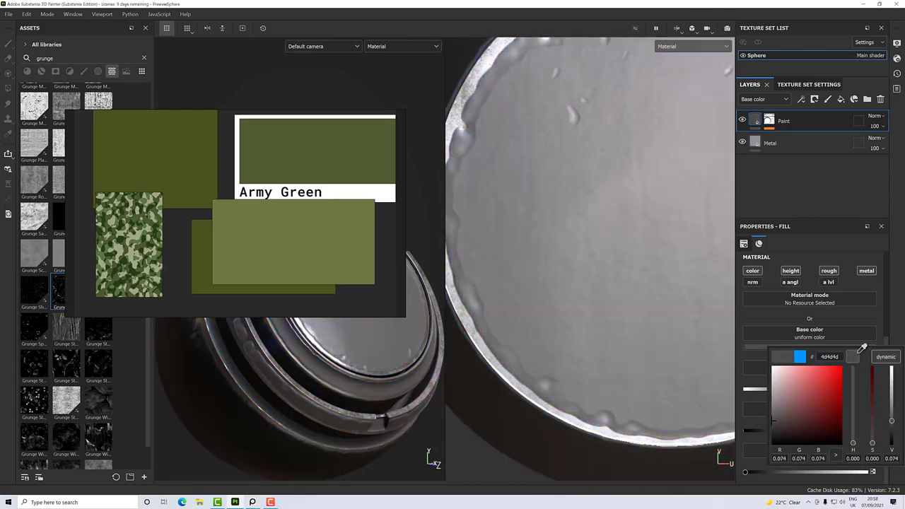
click(847, 349)
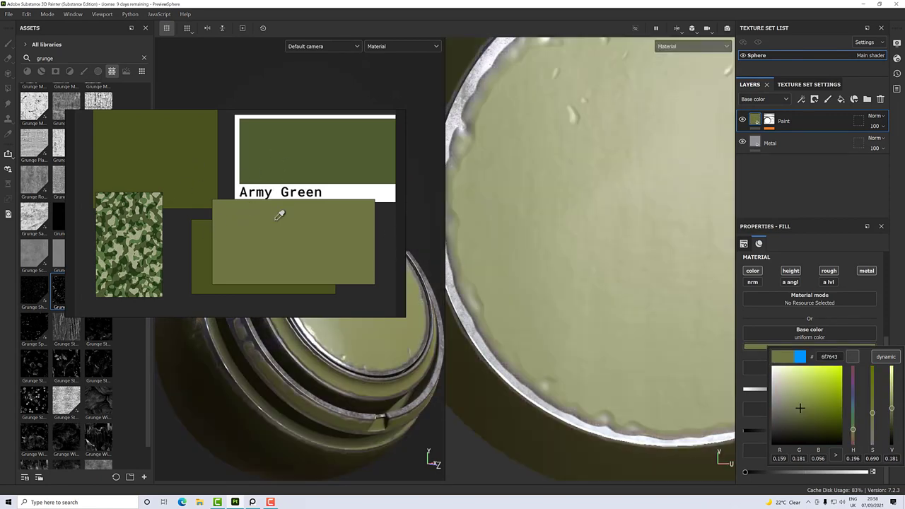
click(248, 253)
Hide the PureRef reference window and view the olive paint on the sphere
right_click(253, 502)
click(252, 502)
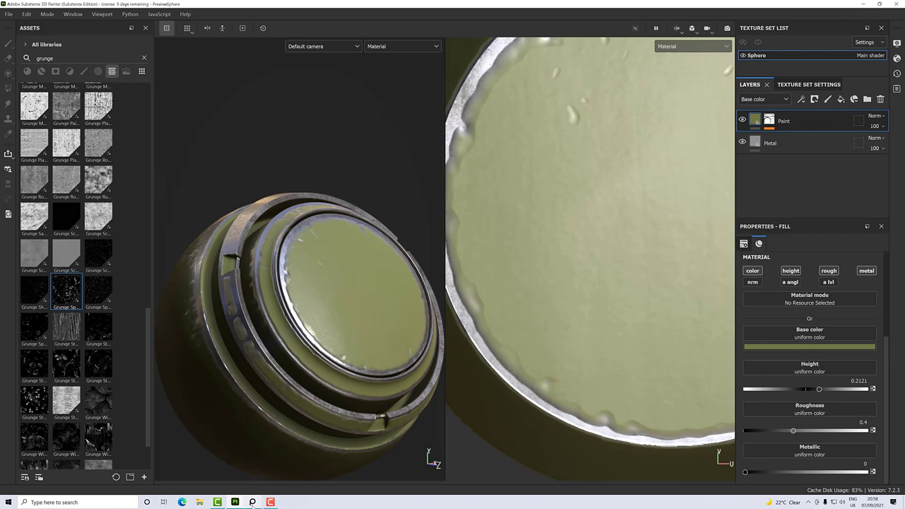
click(252, 502)
click(252, 502)
alt+drag(297, 410, 320, 362)
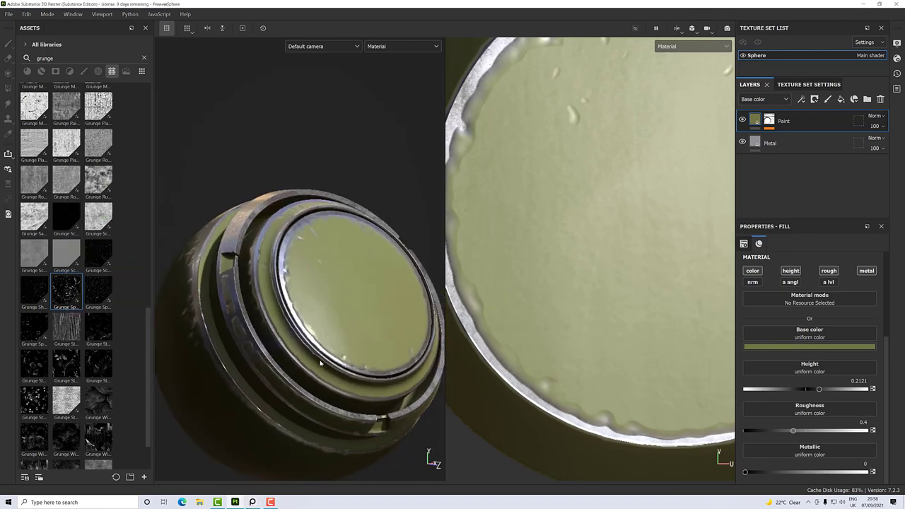
scroll(321, 363, down, 3)
scroll(355, 358, up, 5)
scroll(356, 358, down, 5)
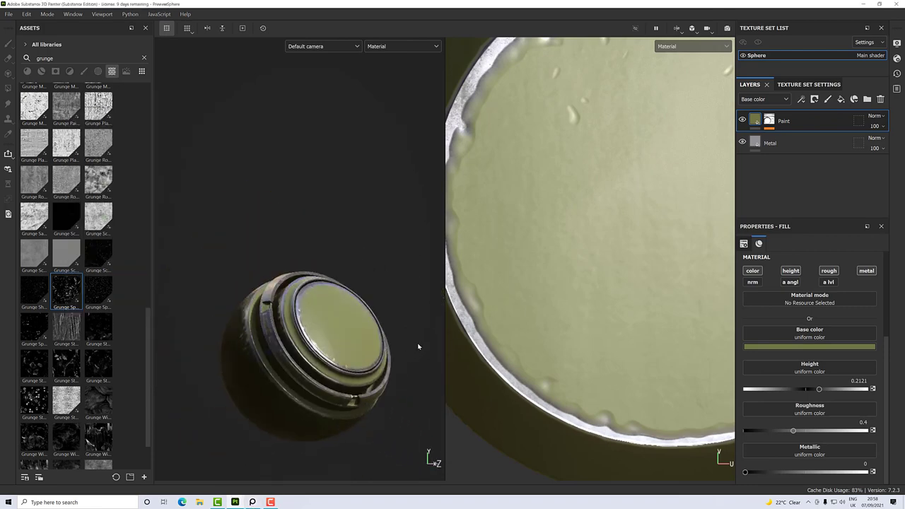
scroll(418, 346, up, 3)
alt+drag(388, 327, 358, 349)
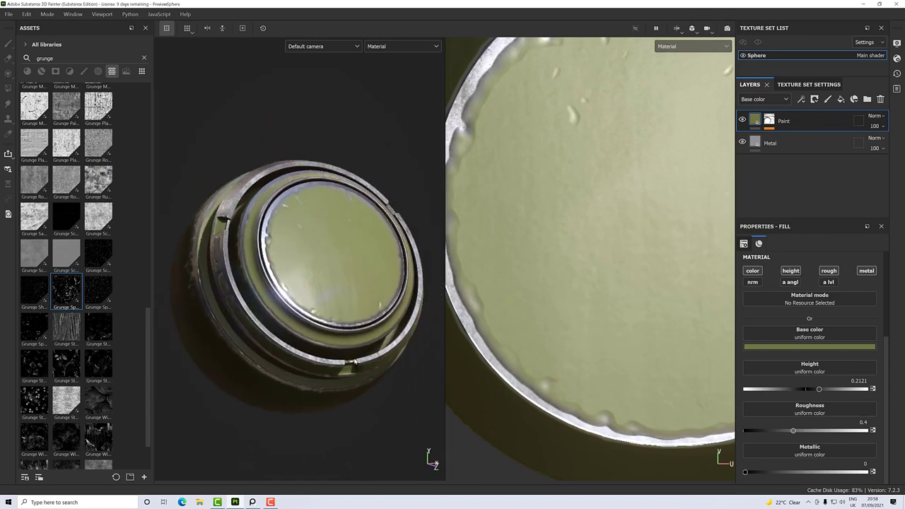
scroll(355, 281, down, 2)
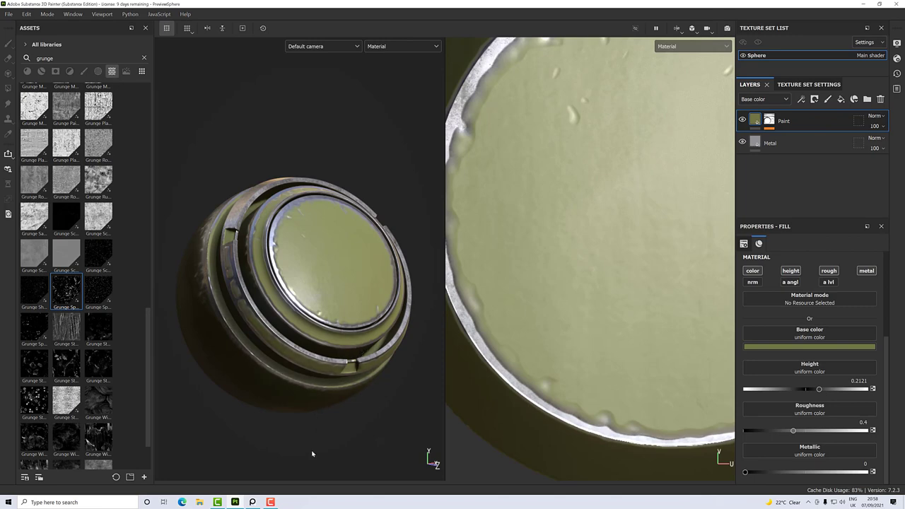
mouse_move(274, 500)
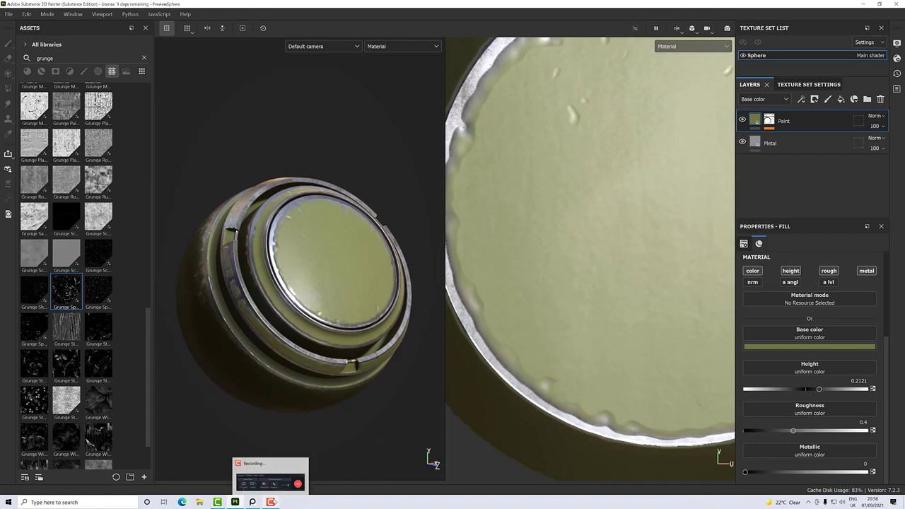